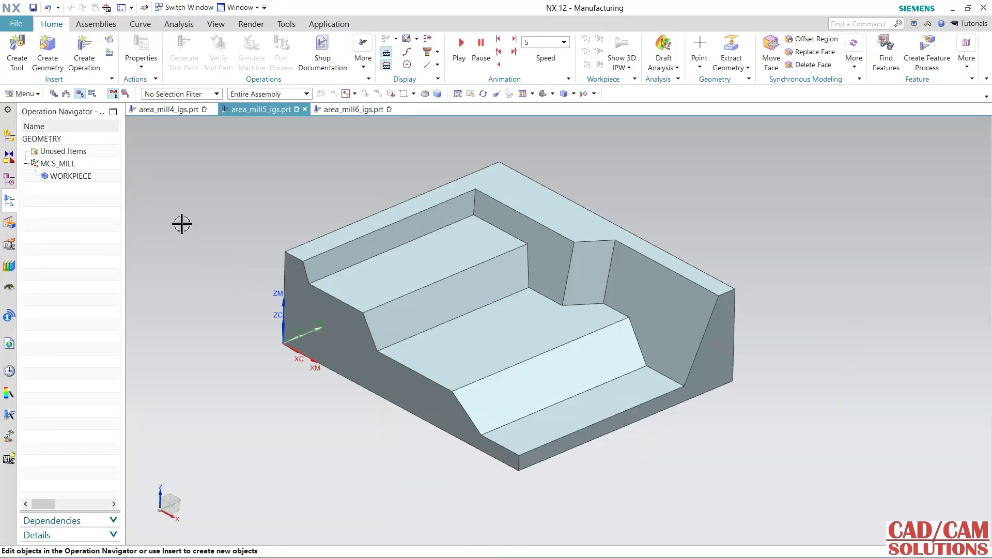
- Move the MCS_MILL origin to the part's top corner, then open WORKPIECE
double_click(68, 168)
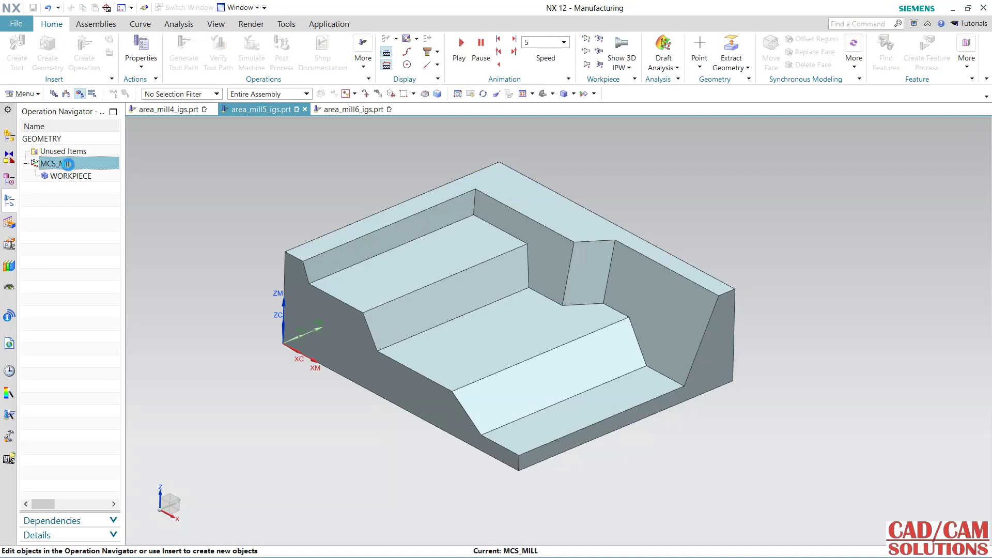
click(287, 252)
click(204, 267)
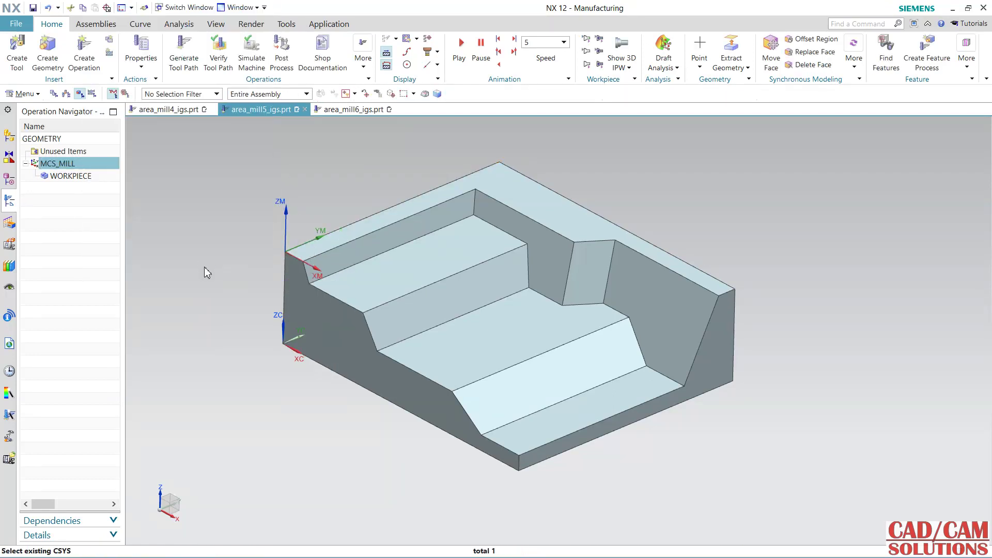
double_click(89, 176)
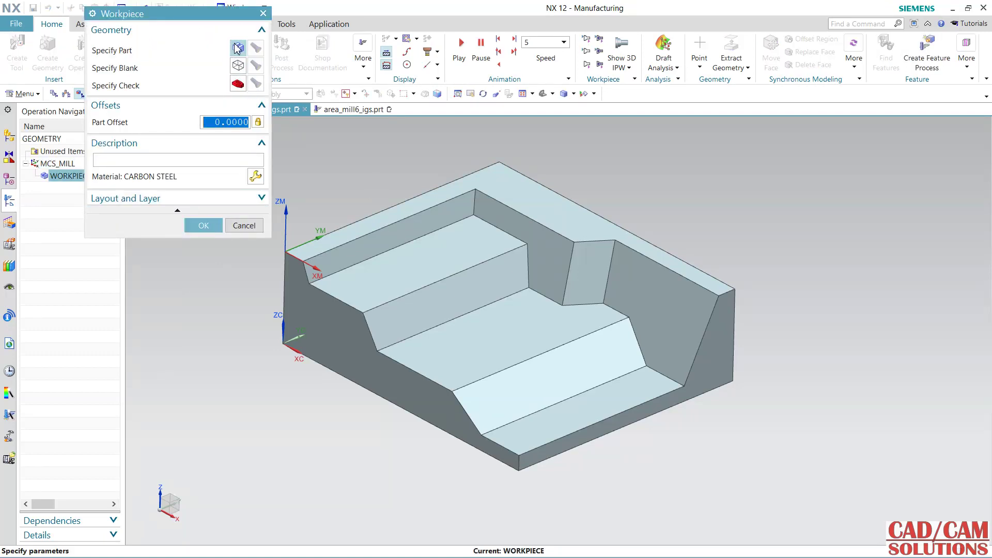
- Specify the part geometry as all 15 faces of the solid, using the Face filter
click(238, 48)
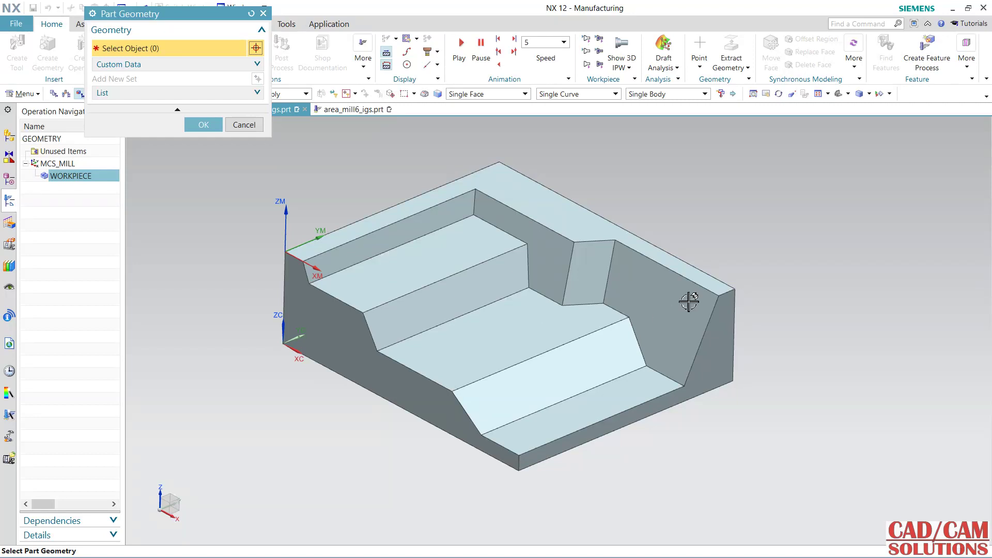
drag(765, 179, 377, 472)
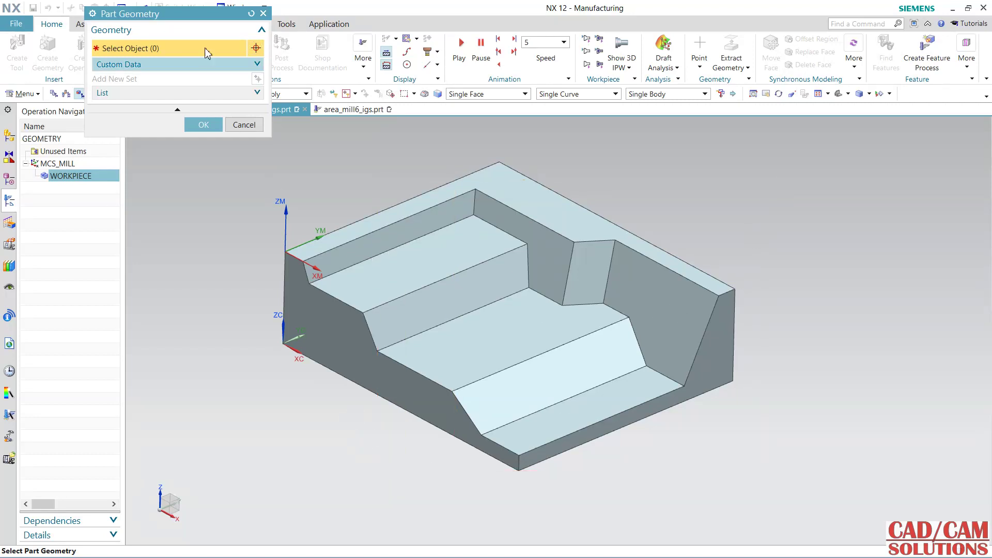
drag(183, 15, 173, 157)
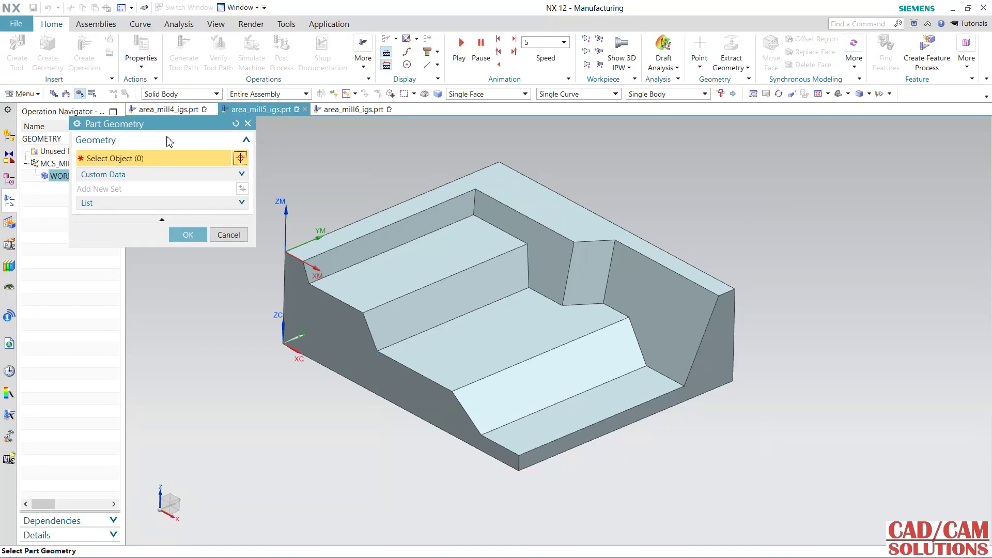
click(187, 98)
click(166, 132)
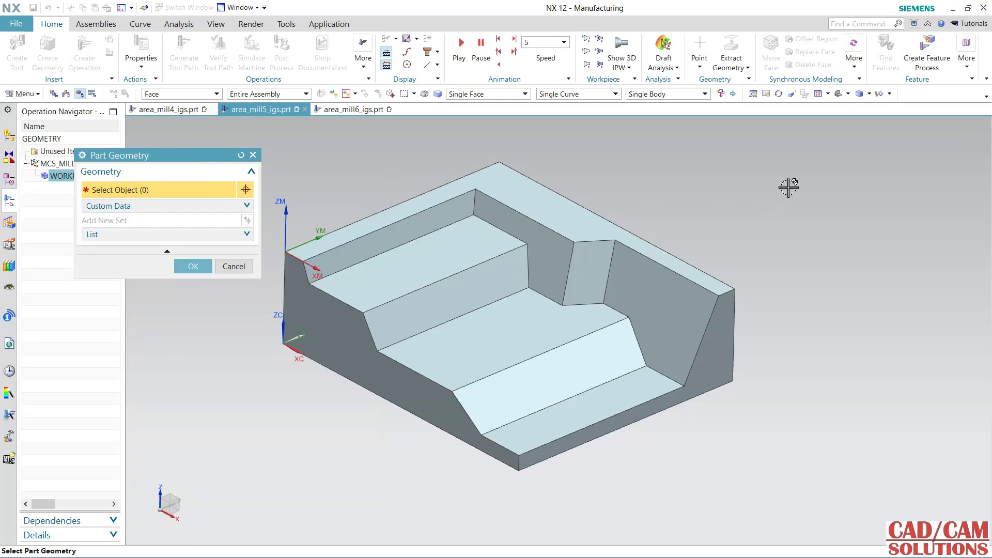
drag(830, 138, 259, 473)
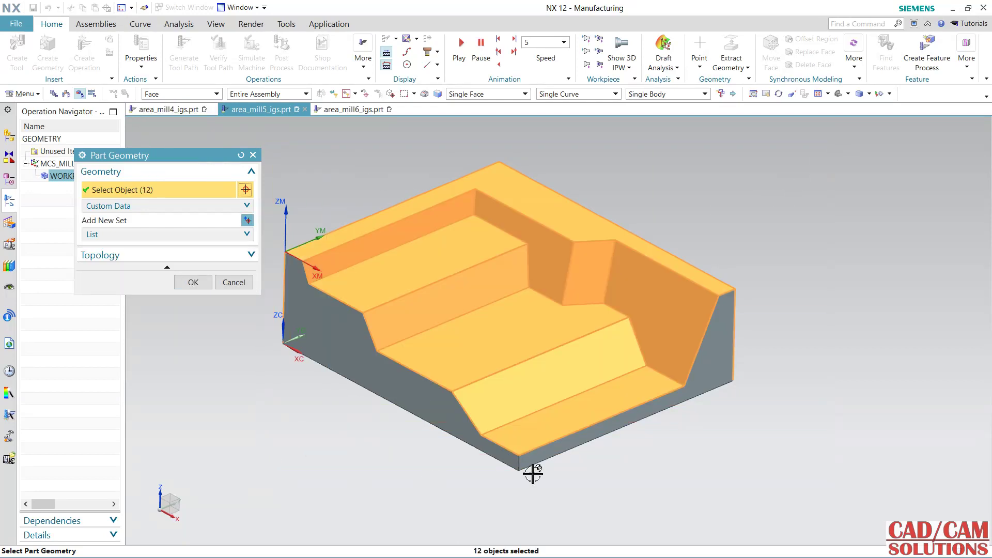
drag(853, 146, 203, 506)
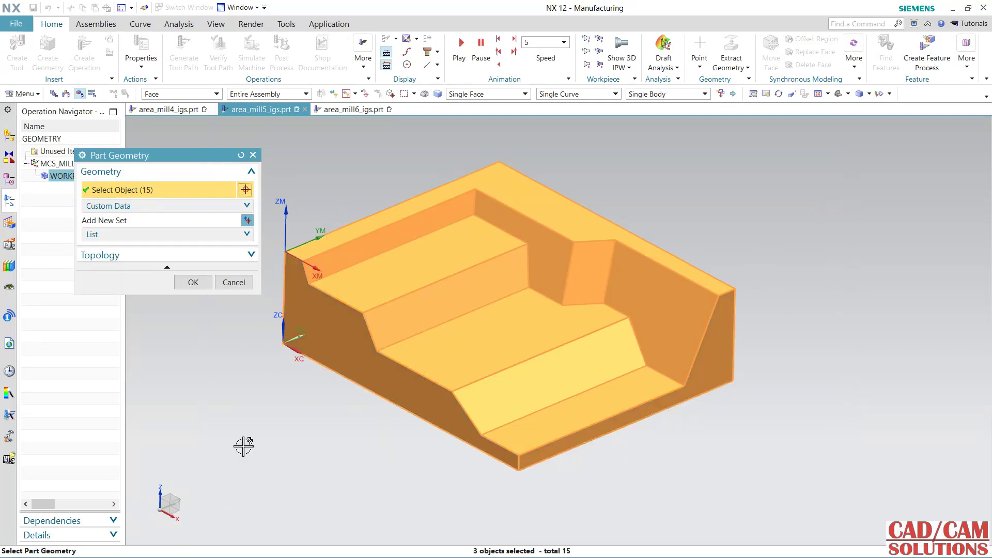
middle_drag(309, 437, 303, 443)
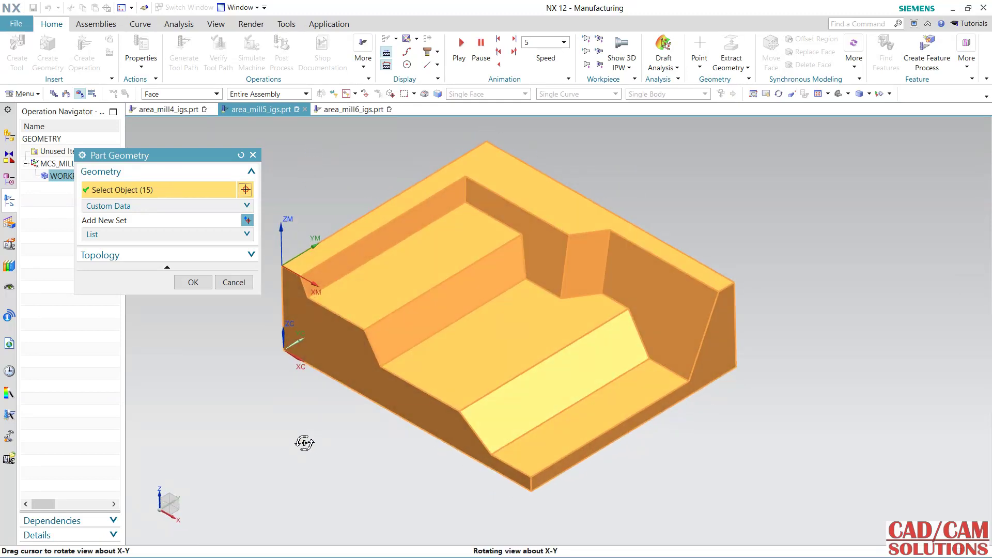
click(193, 283)
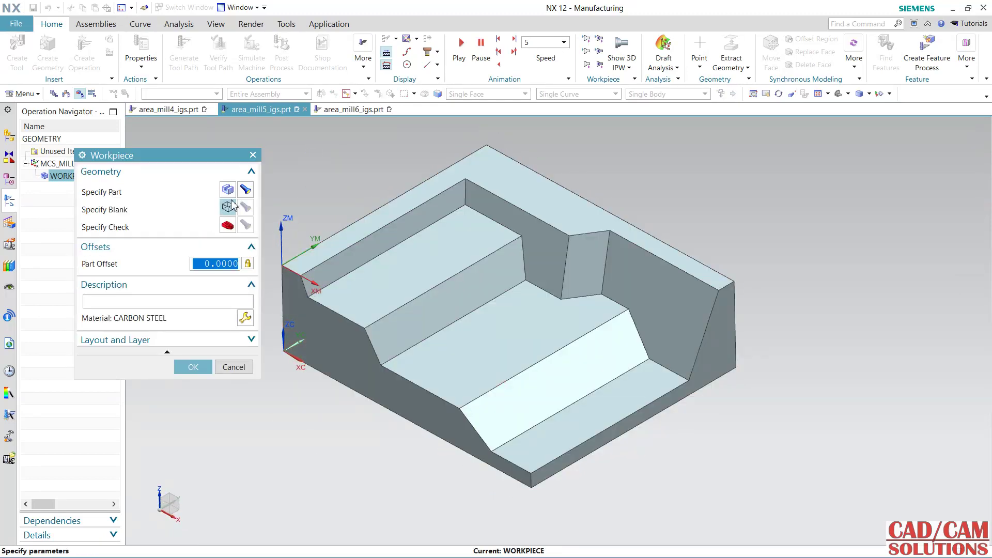
- Define the blank as a zero-offset Bounding Block and confirm the workpiece
click(228, 207)
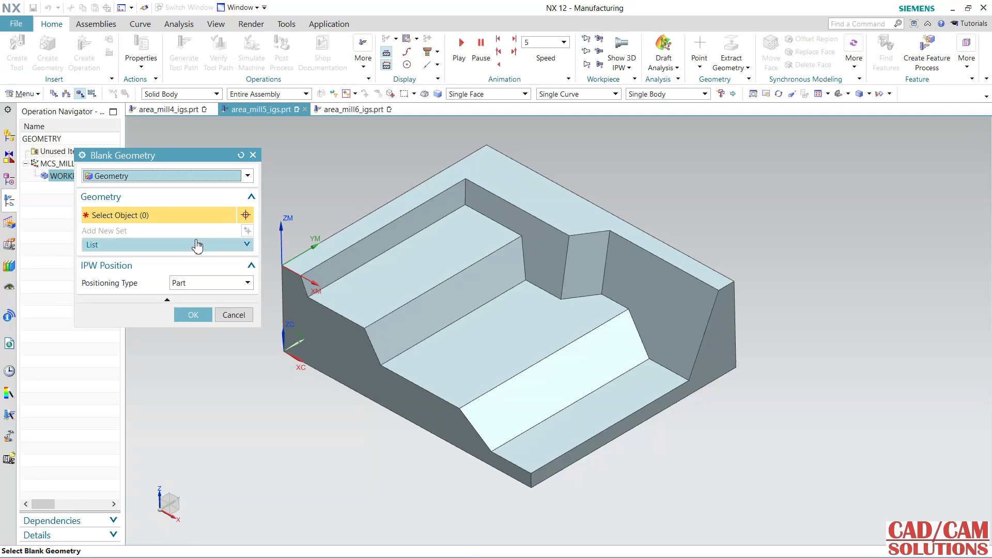
click(178, 182)
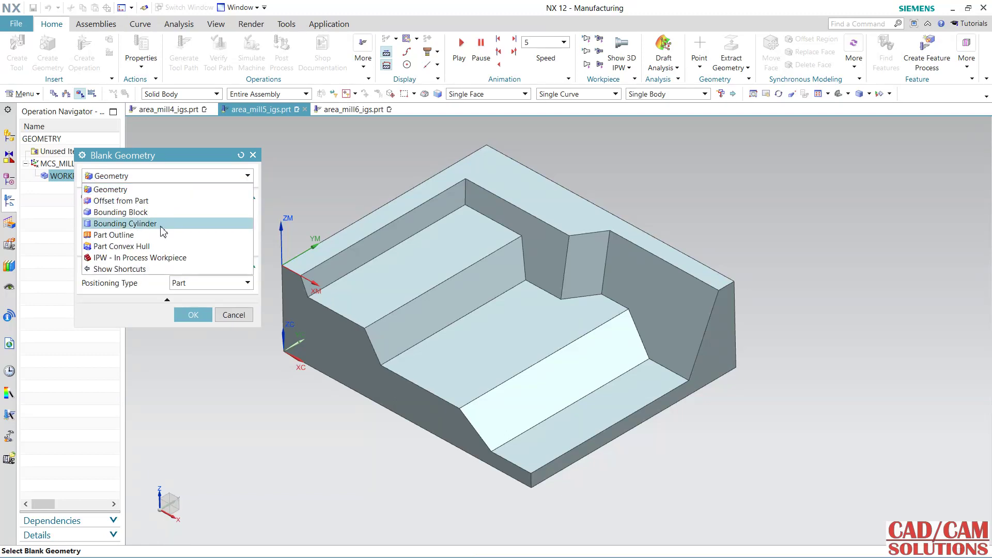
click(168, 212)
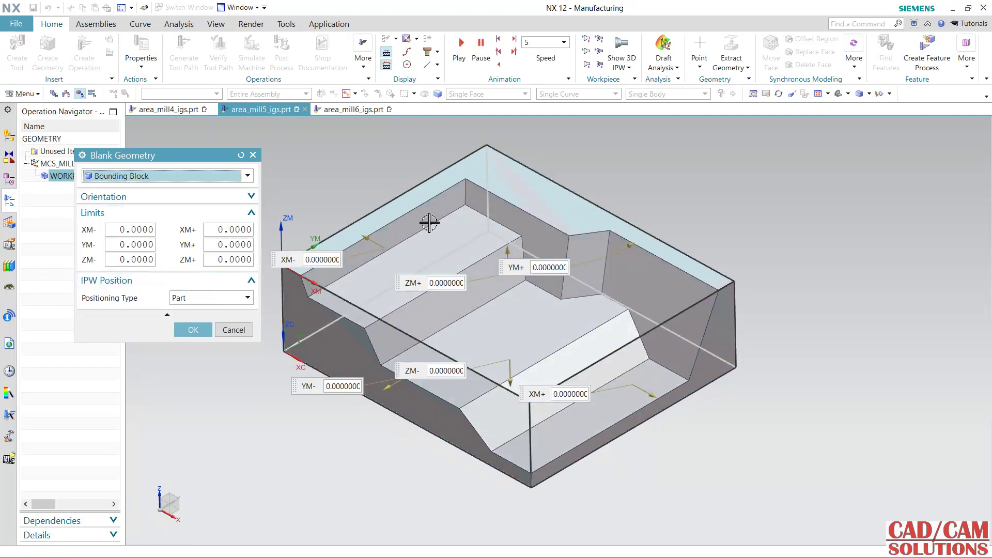
click(191, 331)
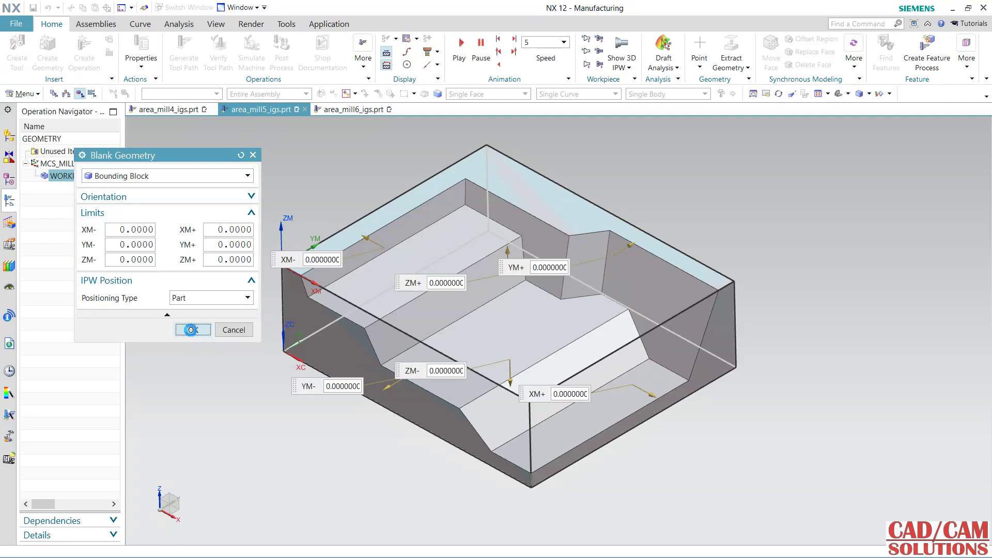
click(198, 372)
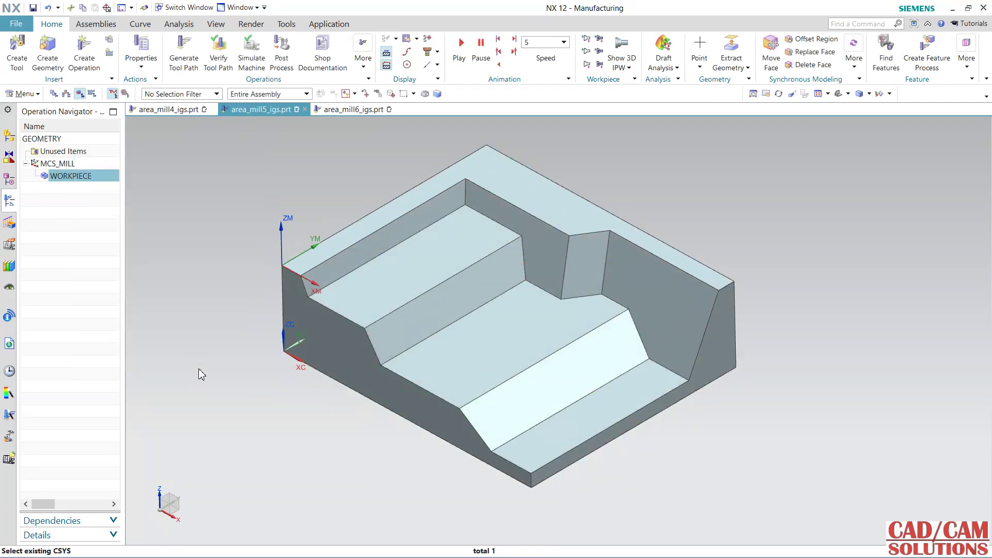
- Create a MILL tool with 0.3 diameter and 0.01 lower radius
mouse_move(244, 333)
middle_down()
mouse_move(255, 314)
mouse_move(249, 324)
middle_up()
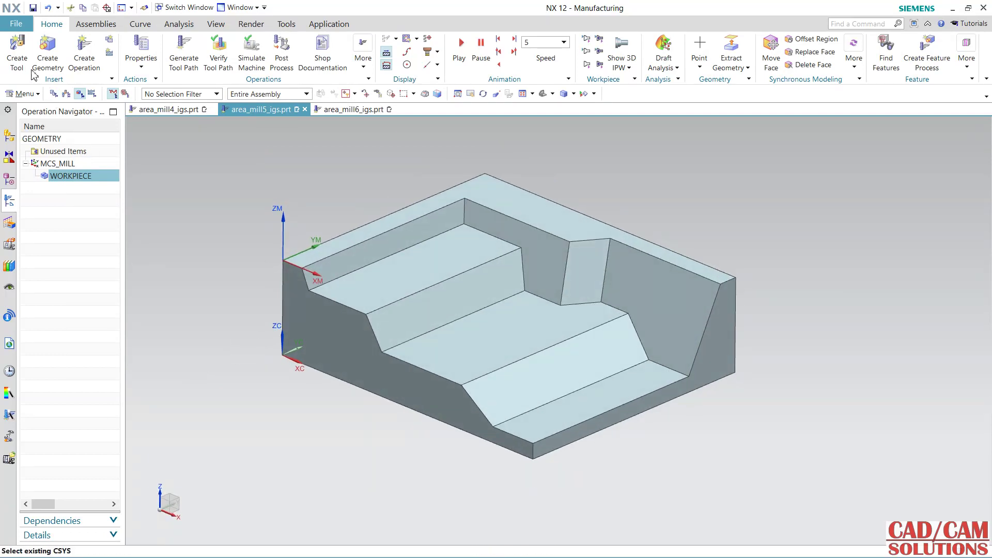
click(17, 52)
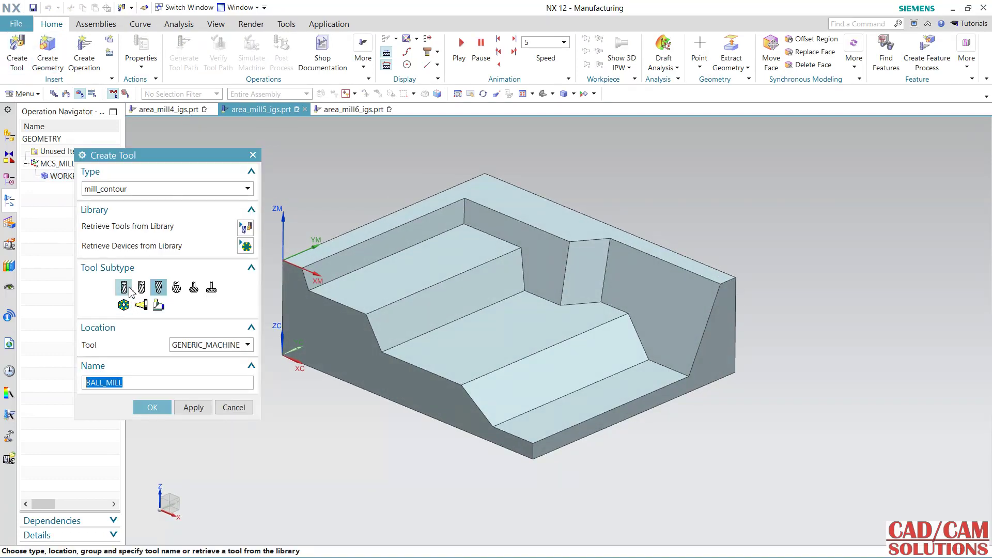
click(123, 287)
click(152, 407)
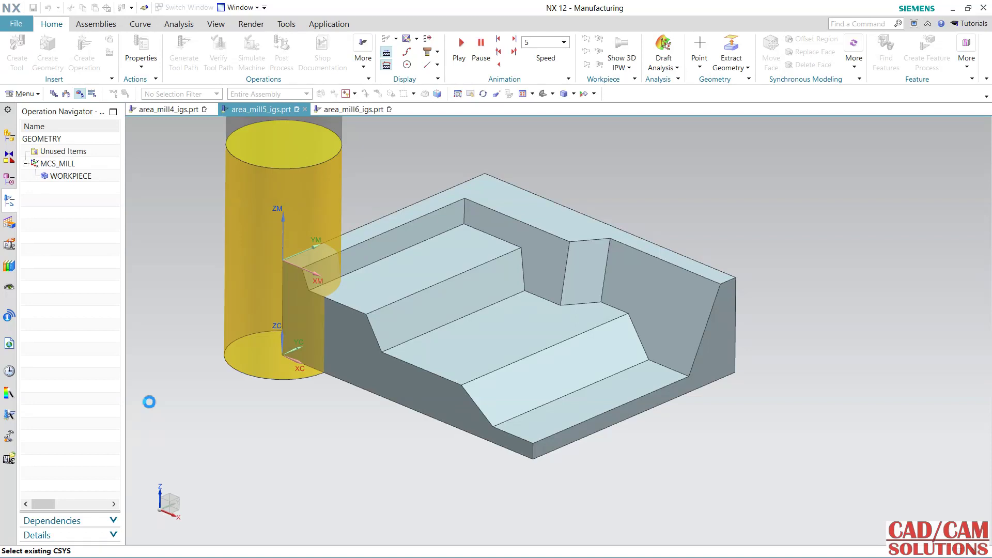
text(0.3)
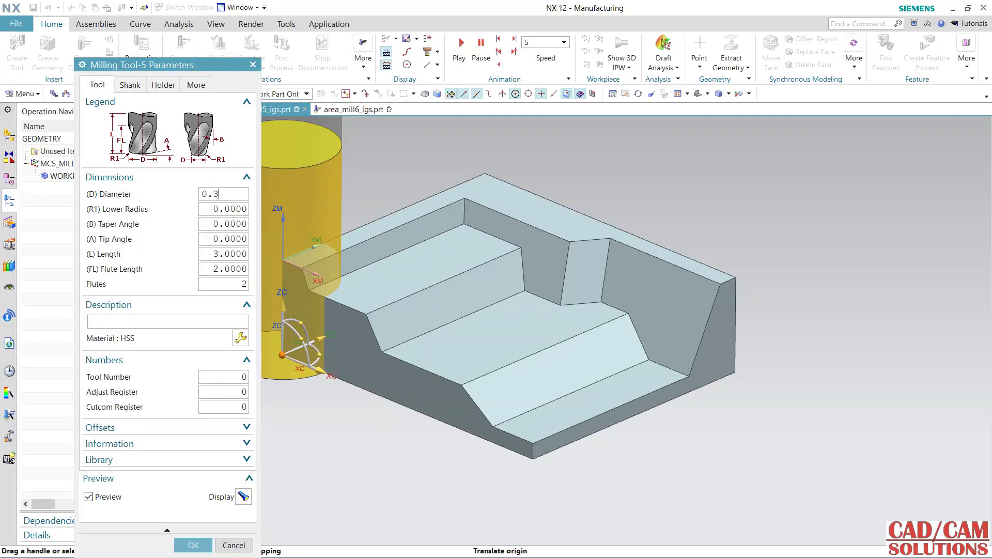
key(Return)
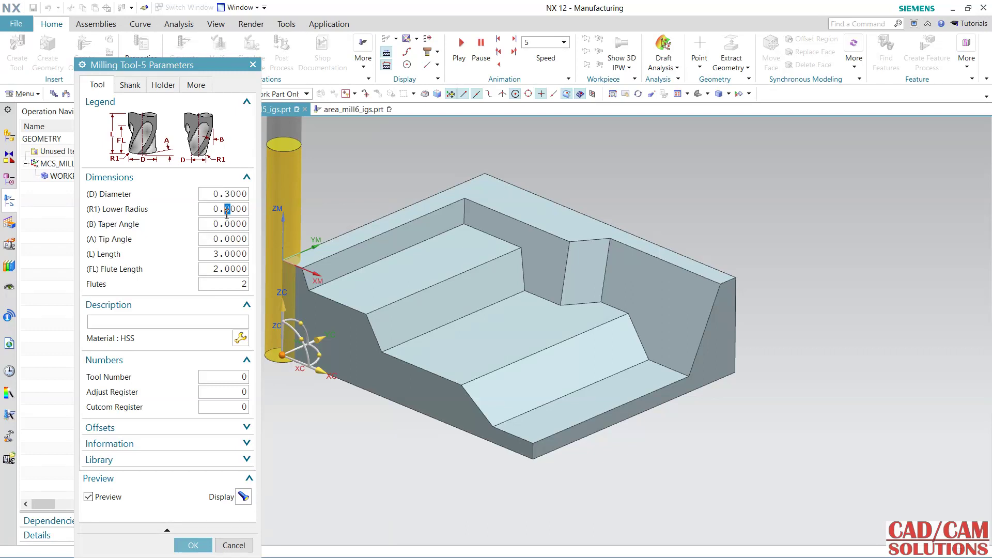
text(1)
key(Return)
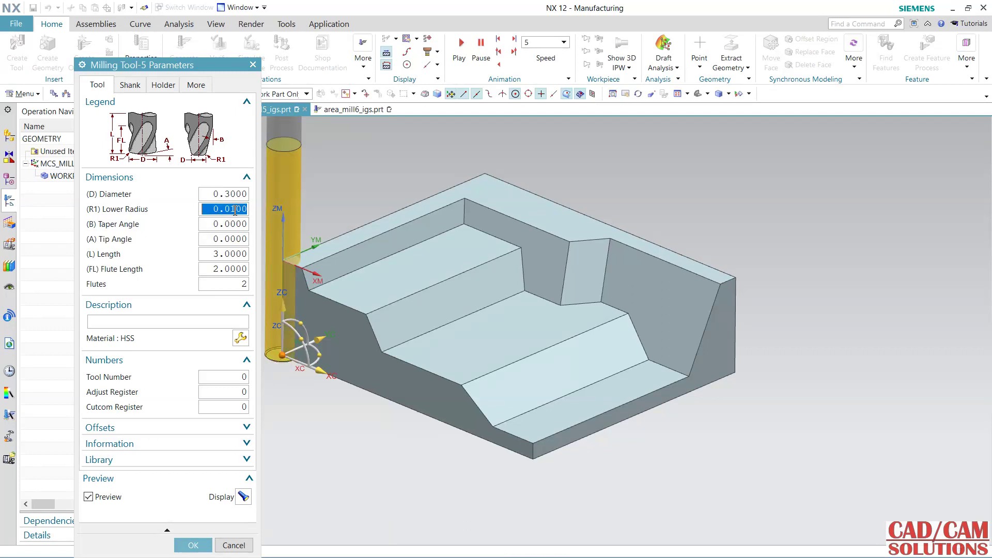
- Give the tool length 2 and flute length 1, numbered 1, and confirm it
click(227, 268)
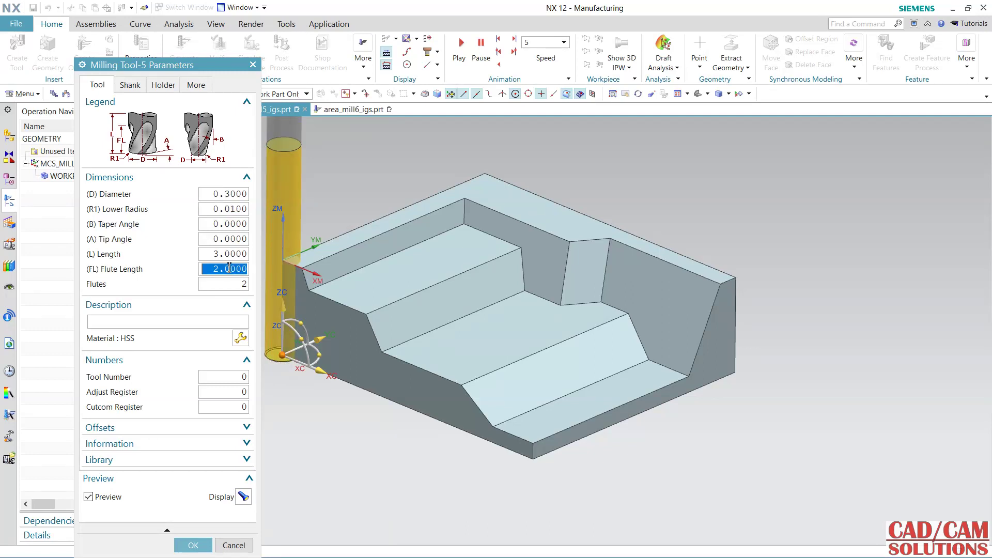
text(1)
click(231, 254)
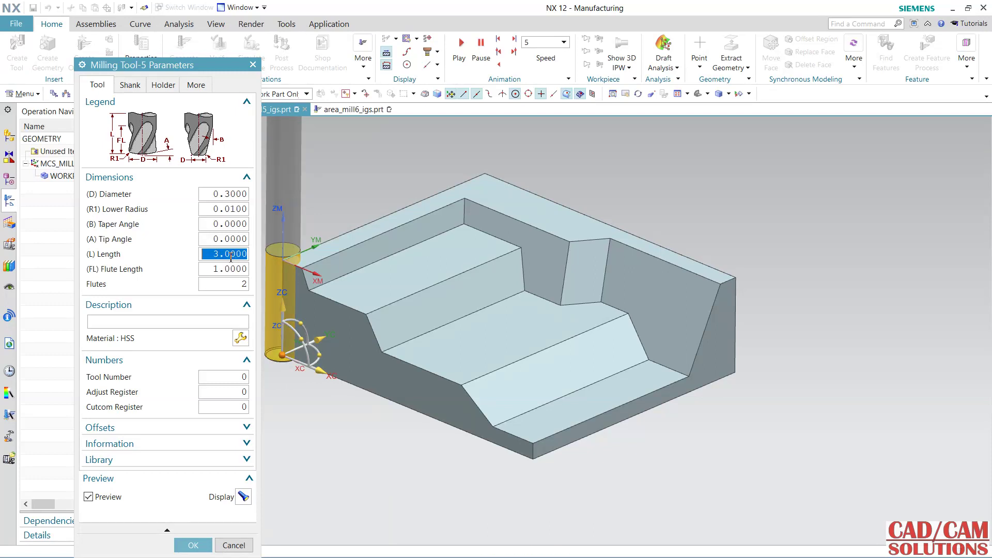
text(2)
key(Return)
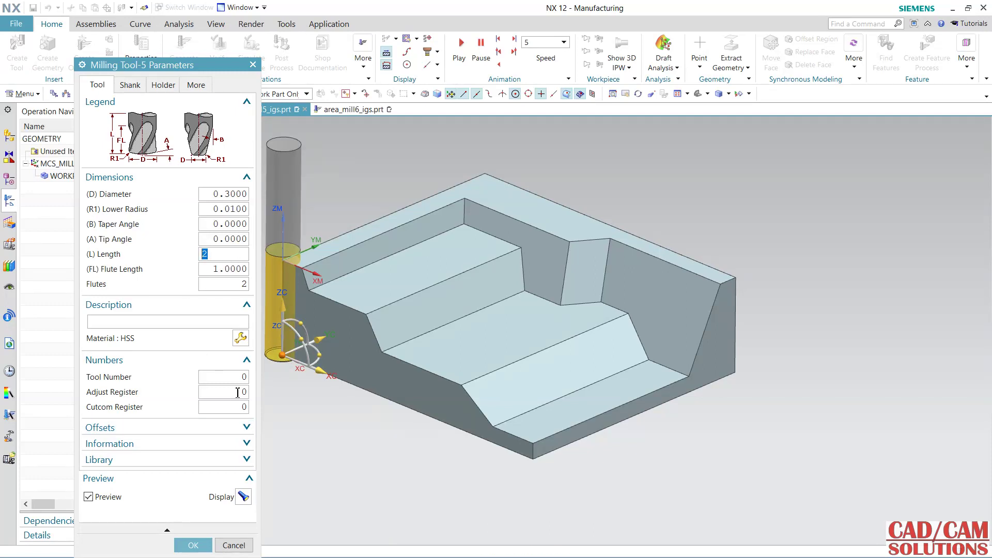
click(240, 377)
text(1)
click(240, 392)
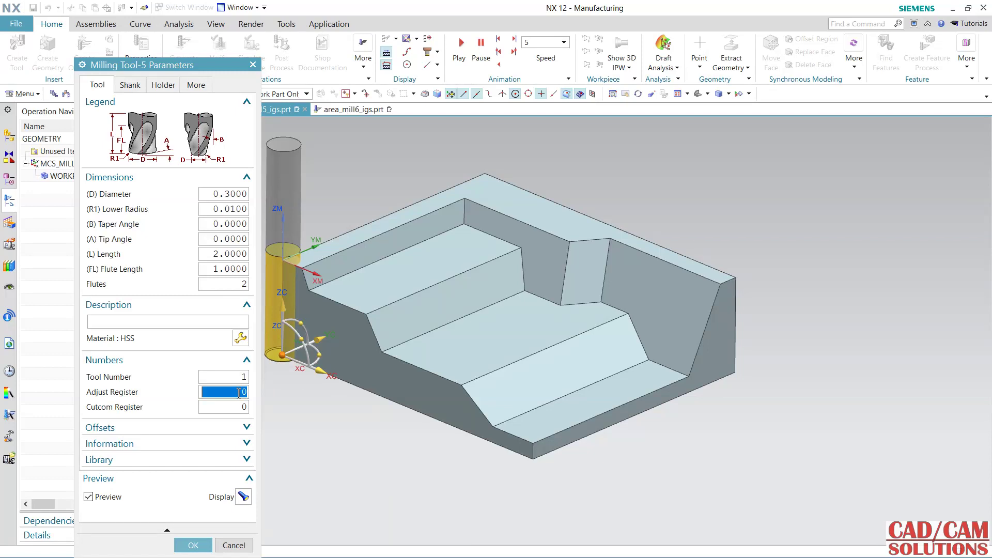
text(11)
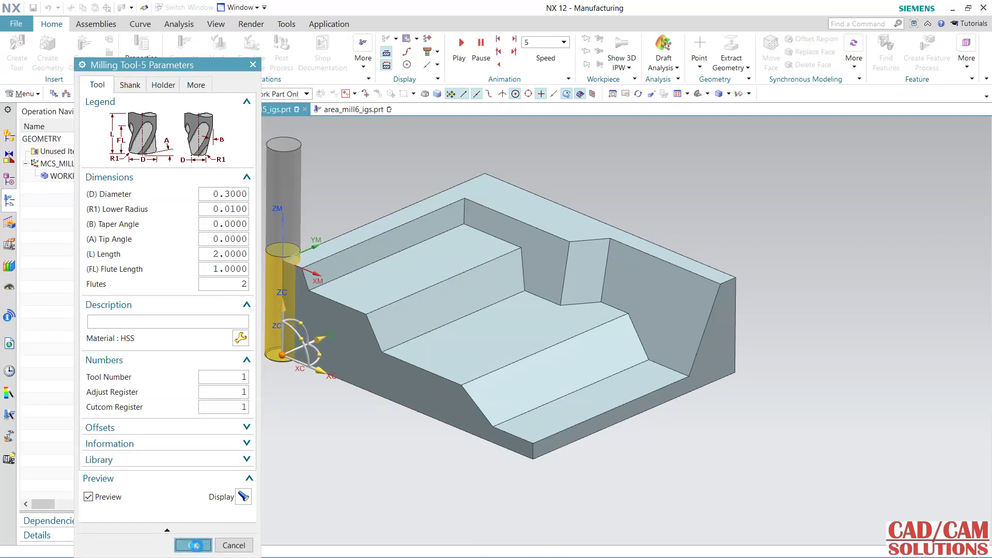
click(194, 546)
- Create a CAVITY_MILL operation using the MILL tool, WORKPIECE geometry and MILL_ROUGH method
click(84, 49)
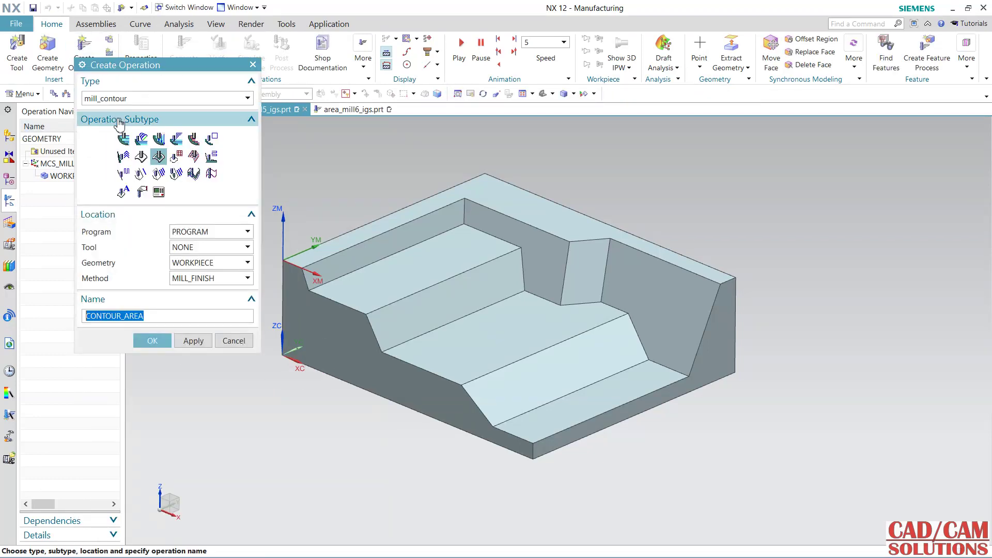
click(192, 247)
click(209, 271)
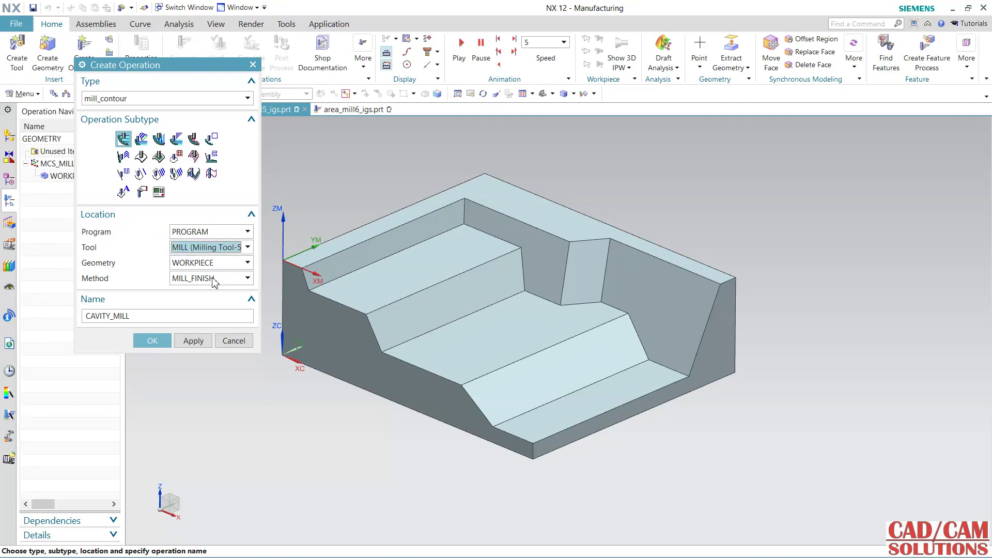
click(220, 280)
click(207, 315)
click(154, 341)
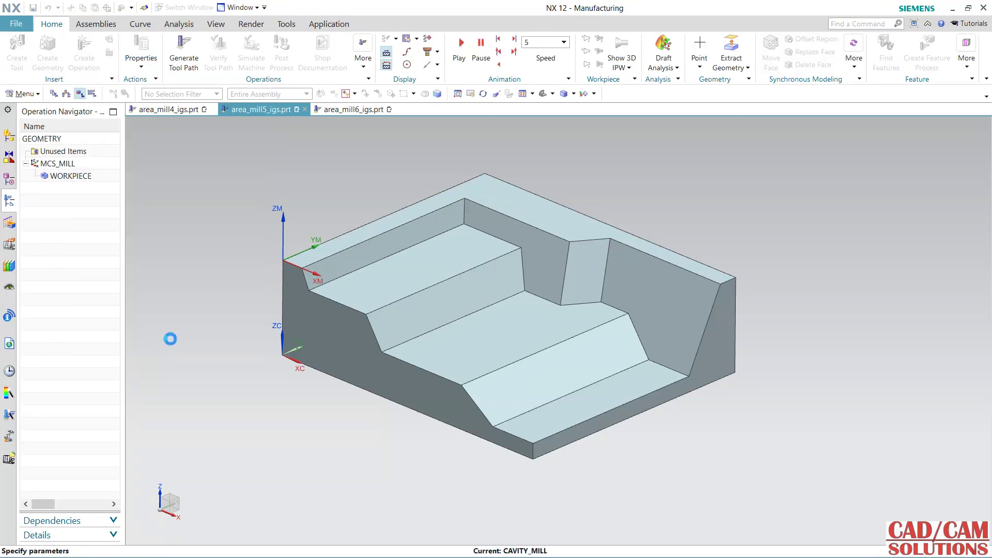
- Select the nine stepped-pocket wall and floor faces as the cavity-mill cut area
click(227, 170)
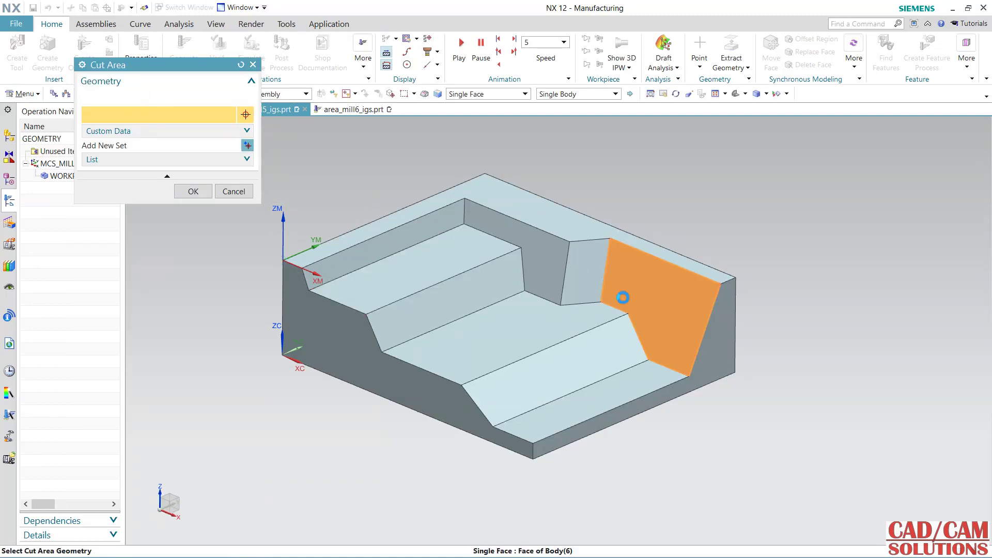
click(622, 297)
click(580, 270)
click(516, 243)
click(432, 228)
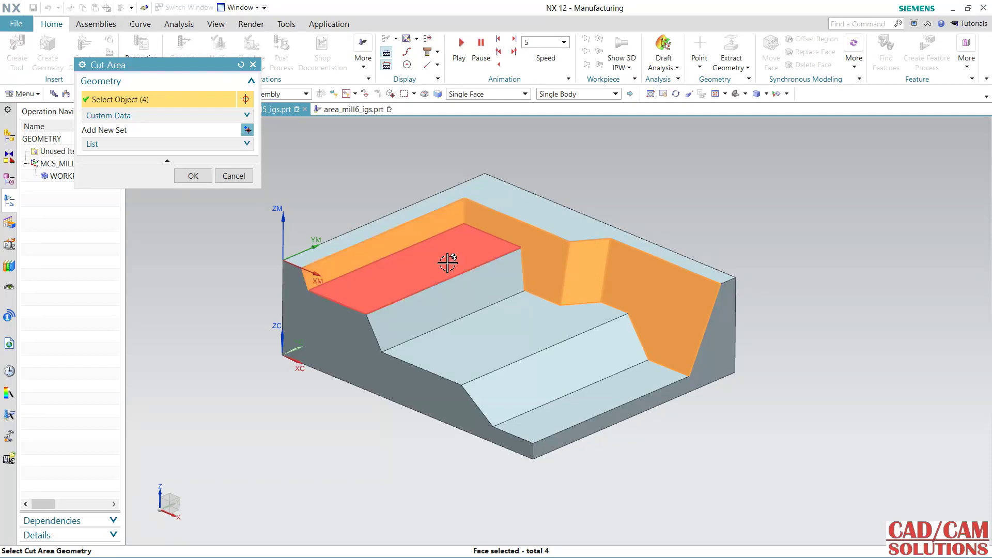
click(448, 261)
click(463, 293)
click(481, 332)
click(566, 396)
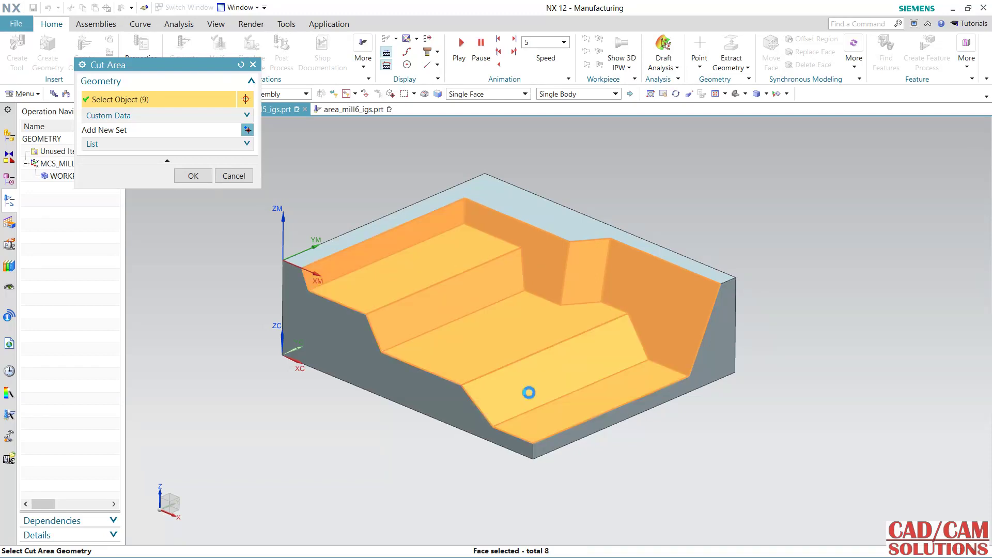
click(193, 176)
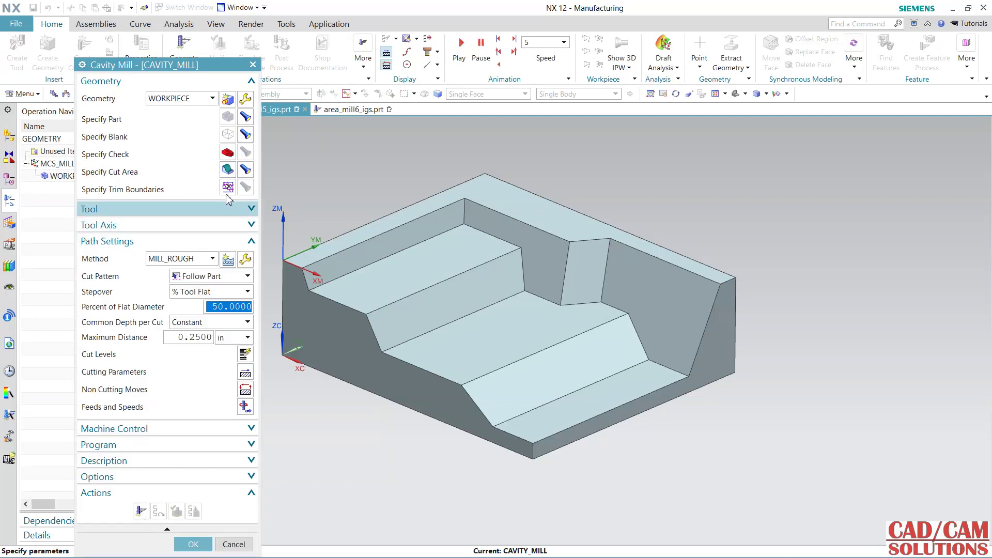
- Keep the Follow Part cut pattern and set maximum depth per cut to 0.1250 in
click(213, 276)
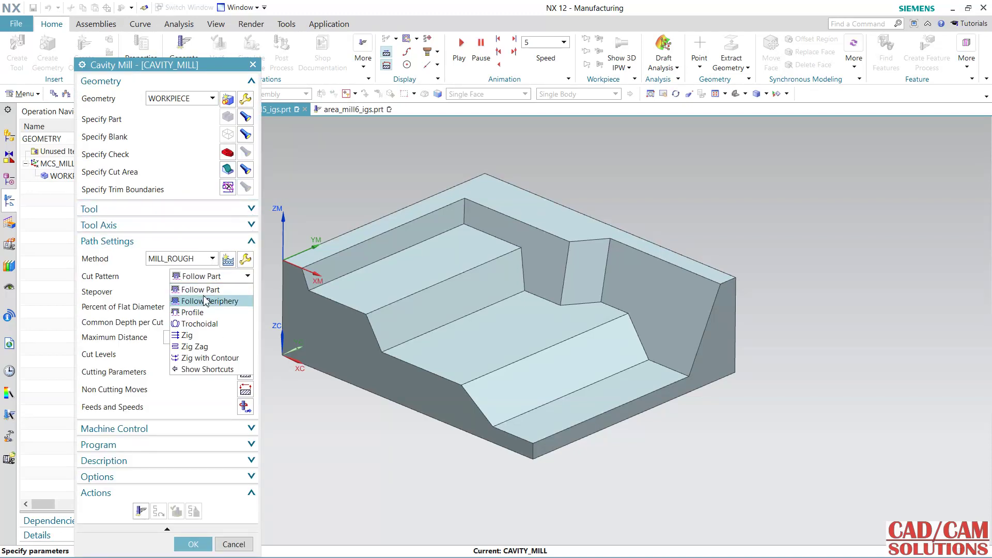
click(206, 290)
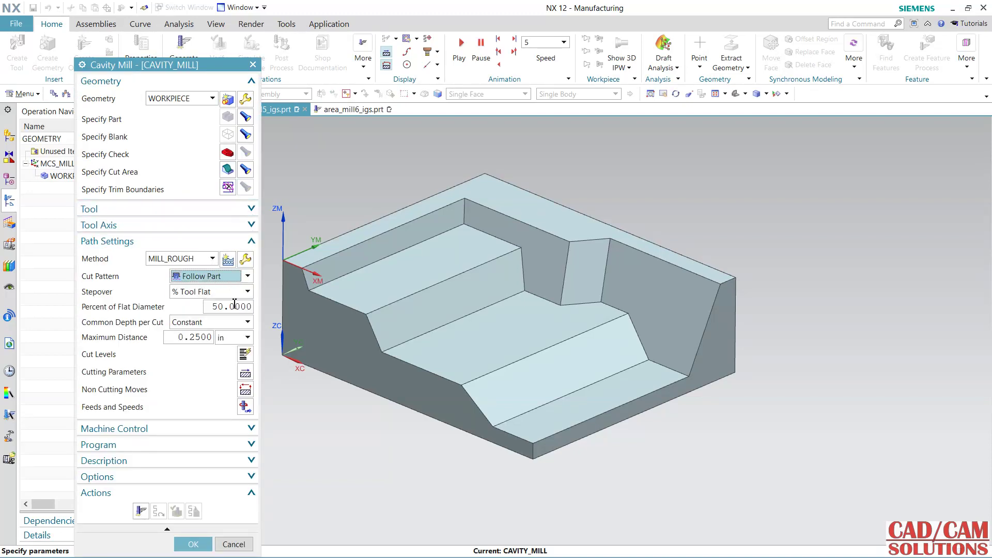
click(234, 306)
text(0.1250)
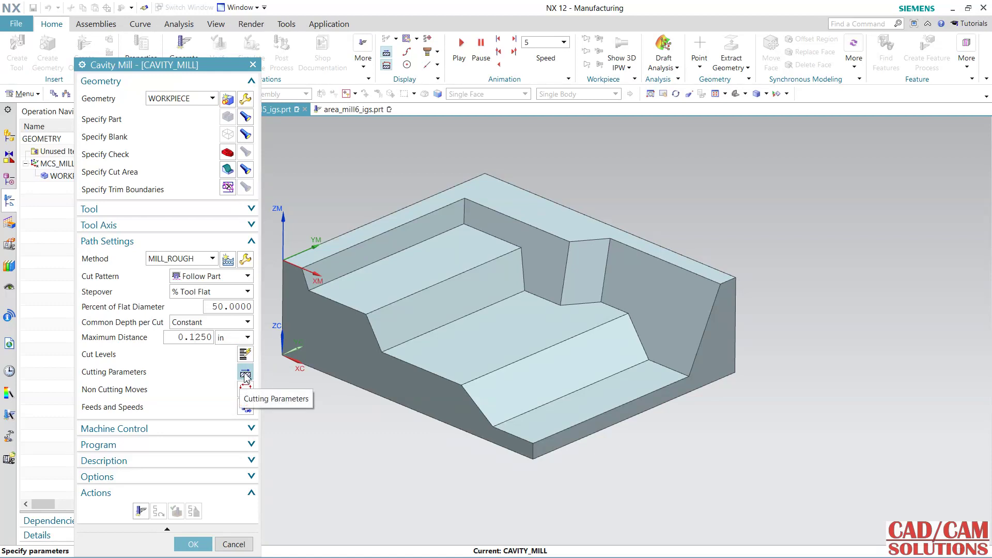
click(245, 374)
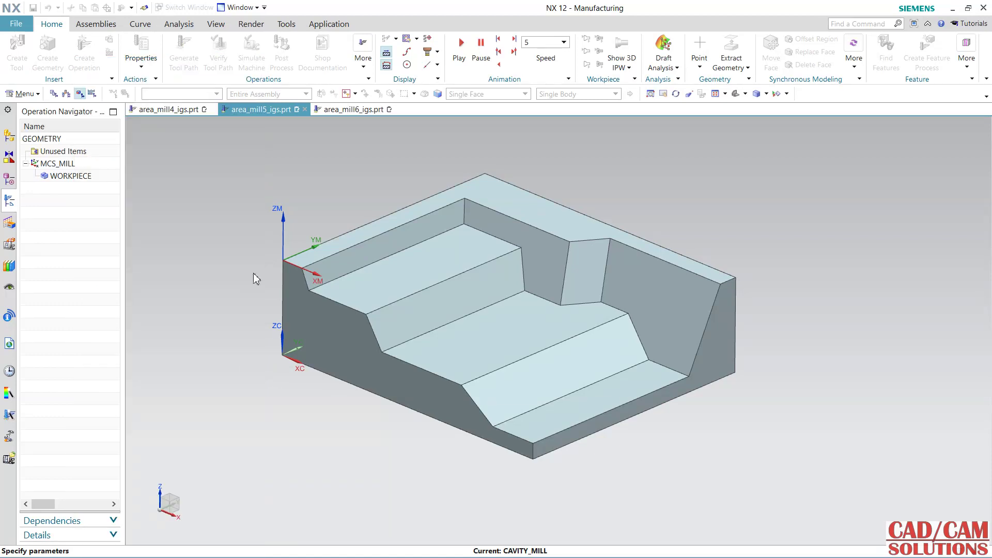
- Set part side stock to 0.0100 in the Stock tab, with floor matching side
click(175, 101)
click(227, 149)
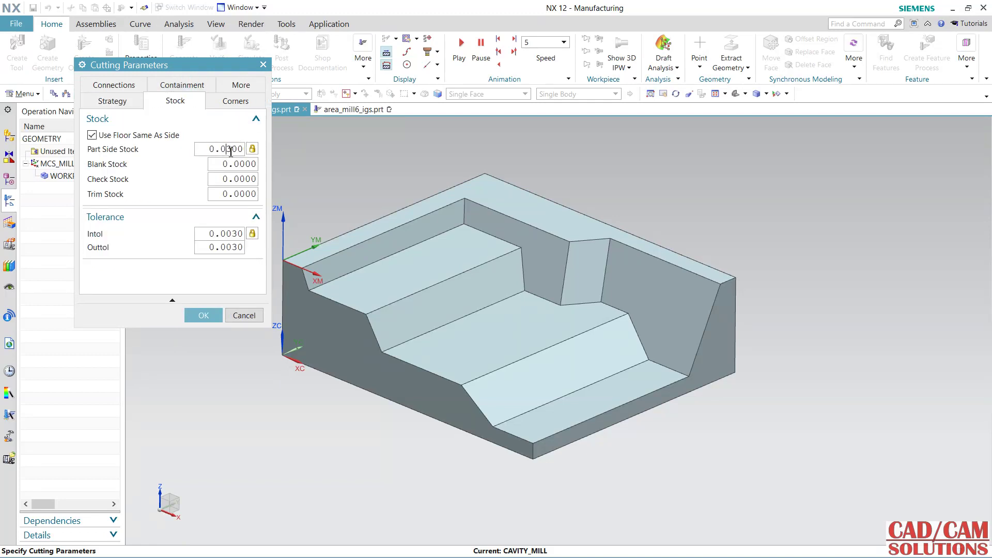
text(1)
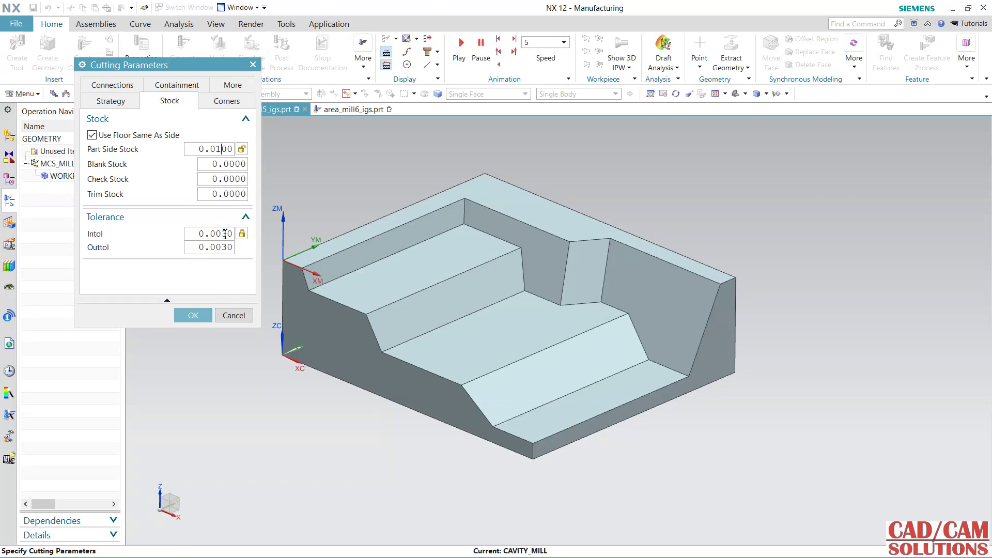
- Generate the roughing toolpath, then regenerate it with a 0.0525 in maximum depth per cut
click(198, 316)
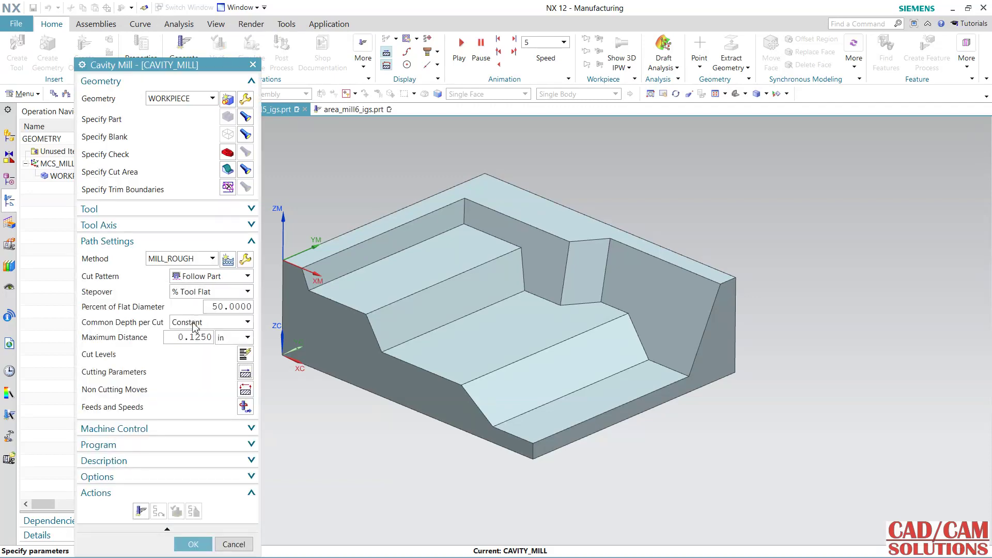
click(140, 511)
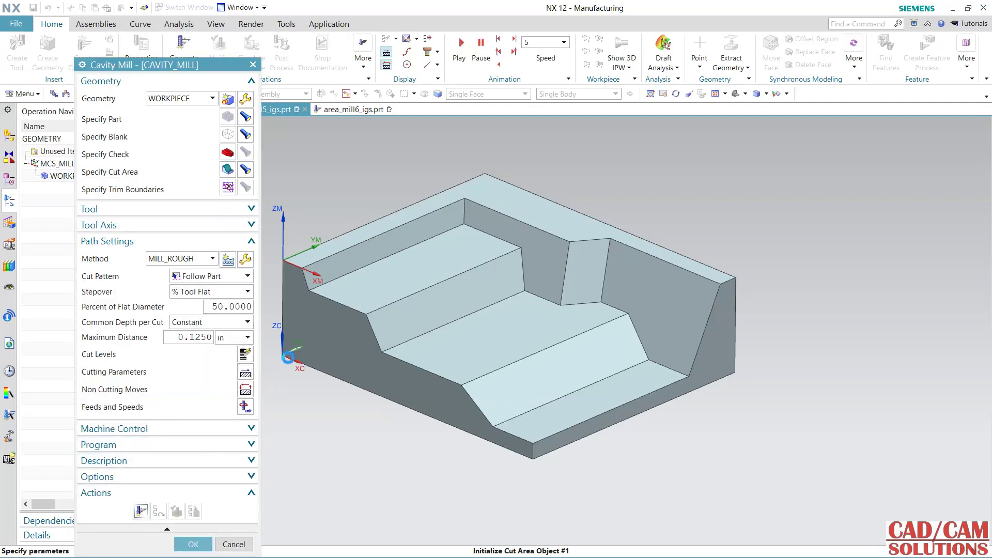
middle_click(288, 357)
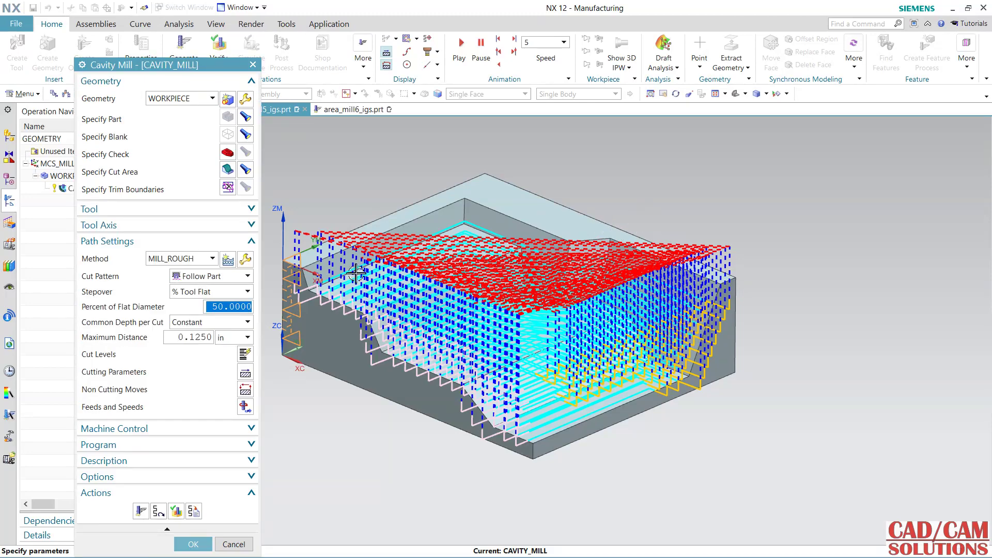
click(194, 340)
text(0.0525)
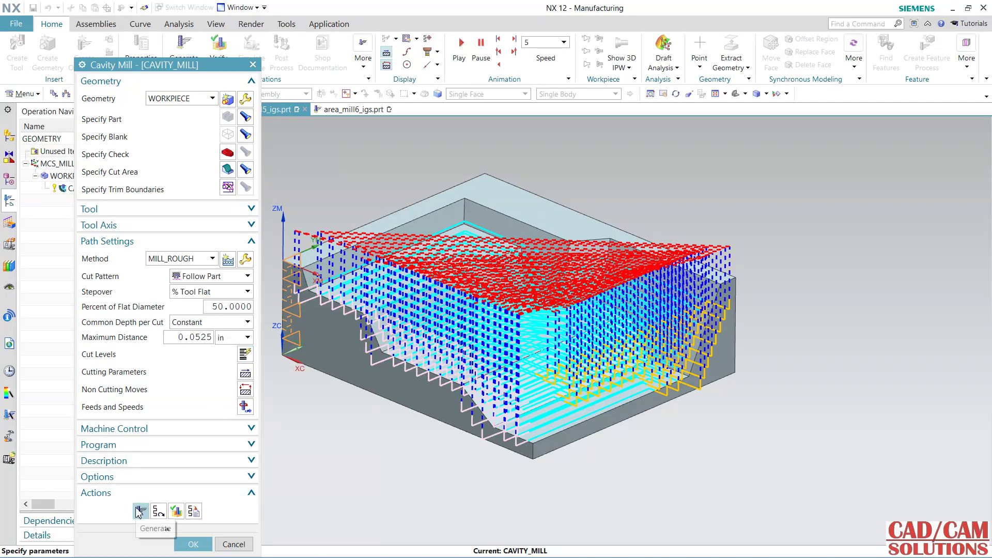
click(140, 511)
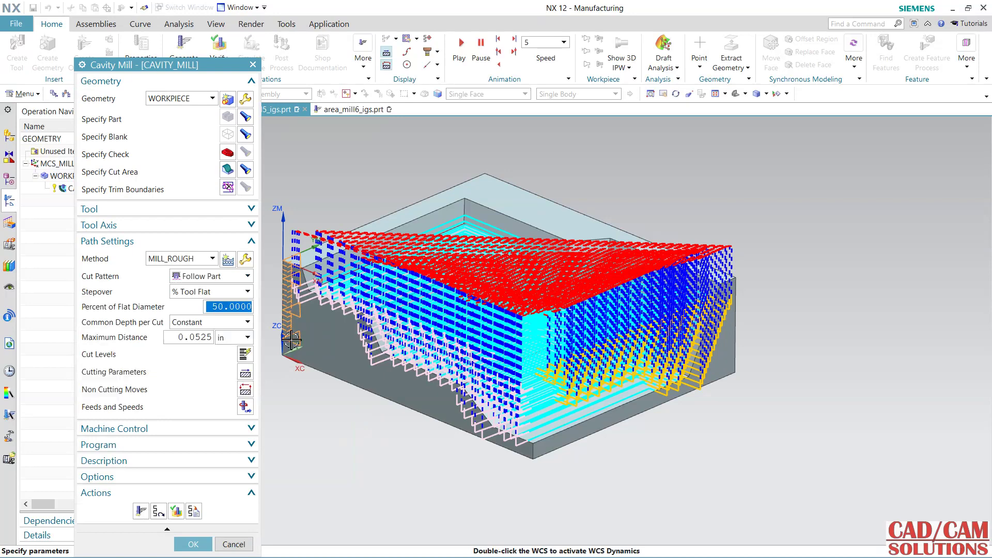
click(176, 511)
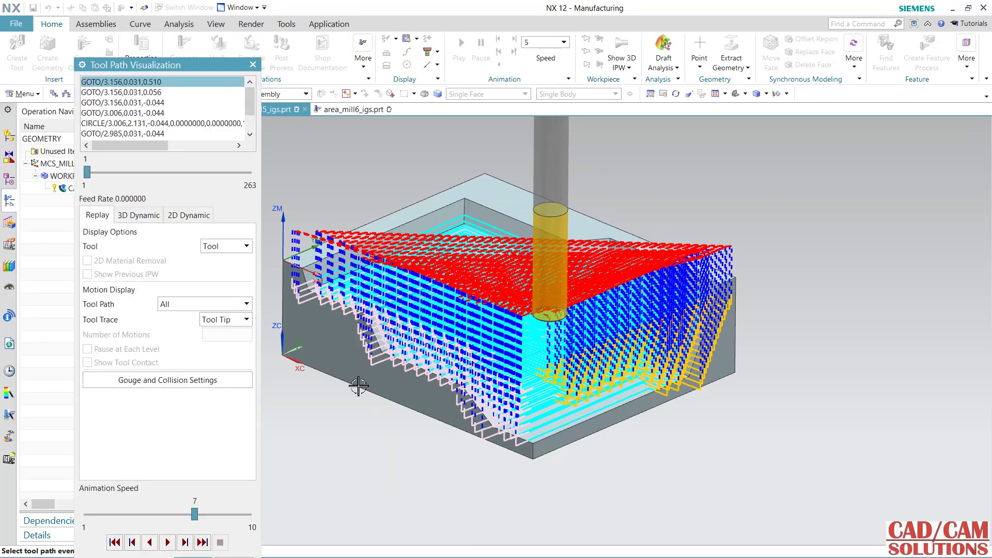
- Play the 3D Dynamic material-removal simulation through all 263 motions
click(138, 215)
click(168, 542)
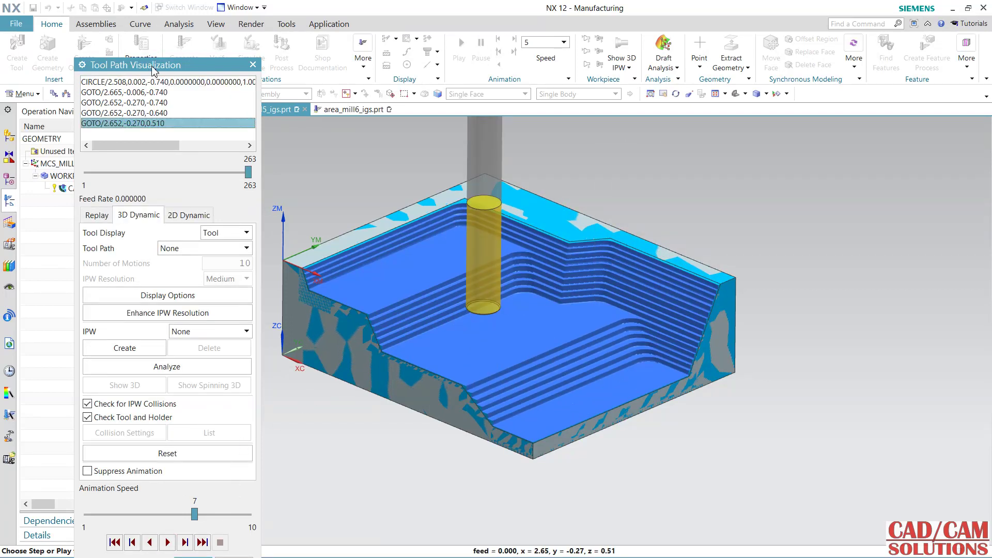
drag(155, 71, 163, 26)
- Accept the cavity mill operation and create a new BALL_MILL tool
click(201, 518)
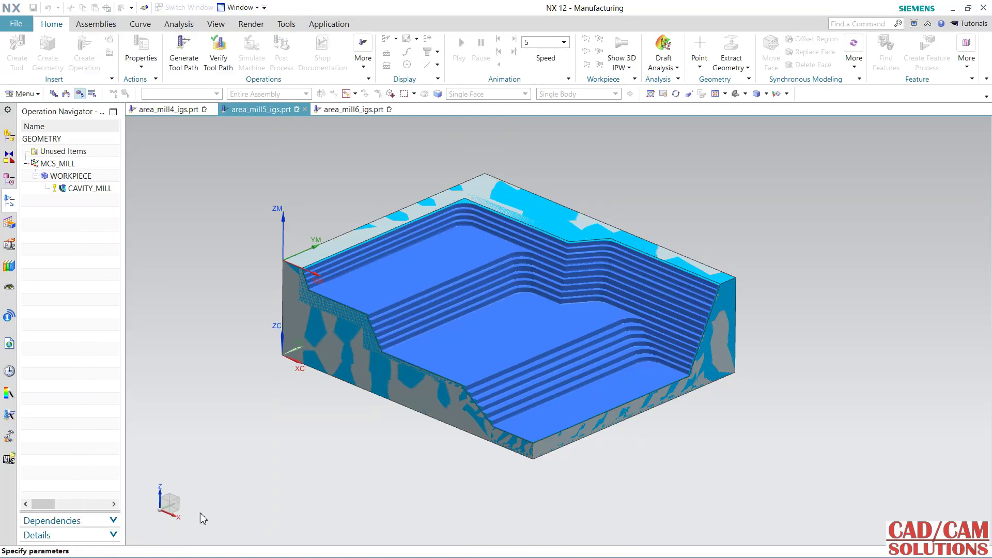
click(197, 497)
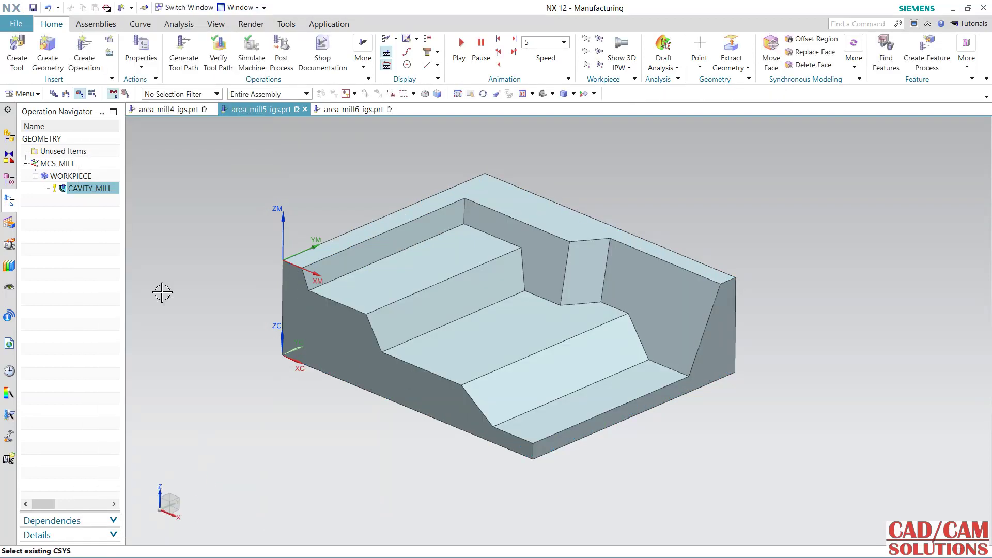
click(17, 49)
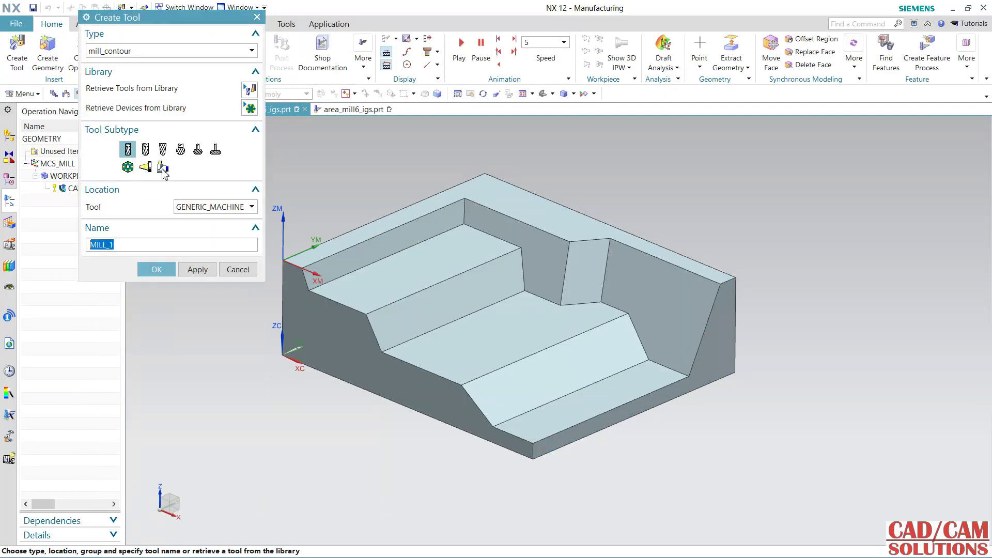
click(163, 150)
click(157, 269)
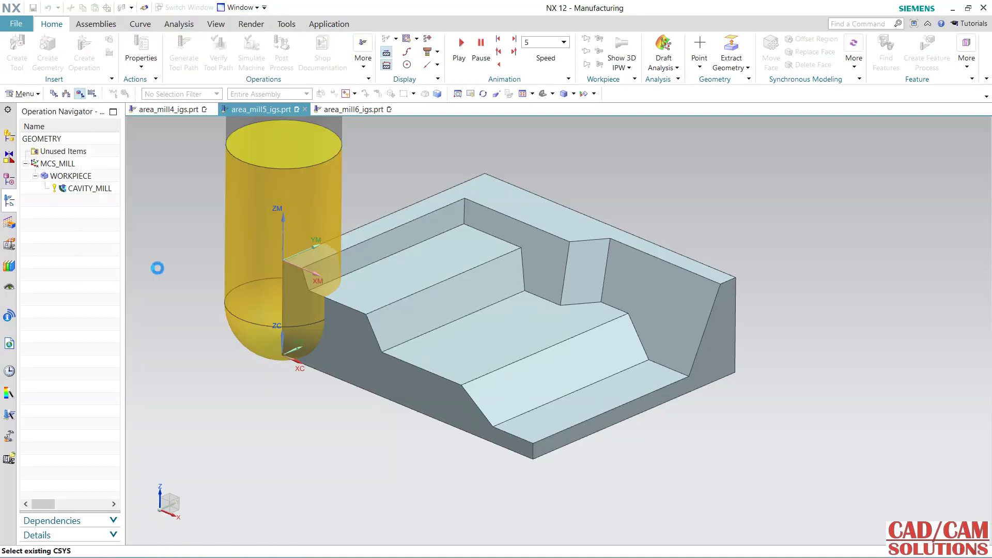
- Give the ball mill flute length 0.5, length 1.5, and tool number and adjust register 2
text(0.2000)
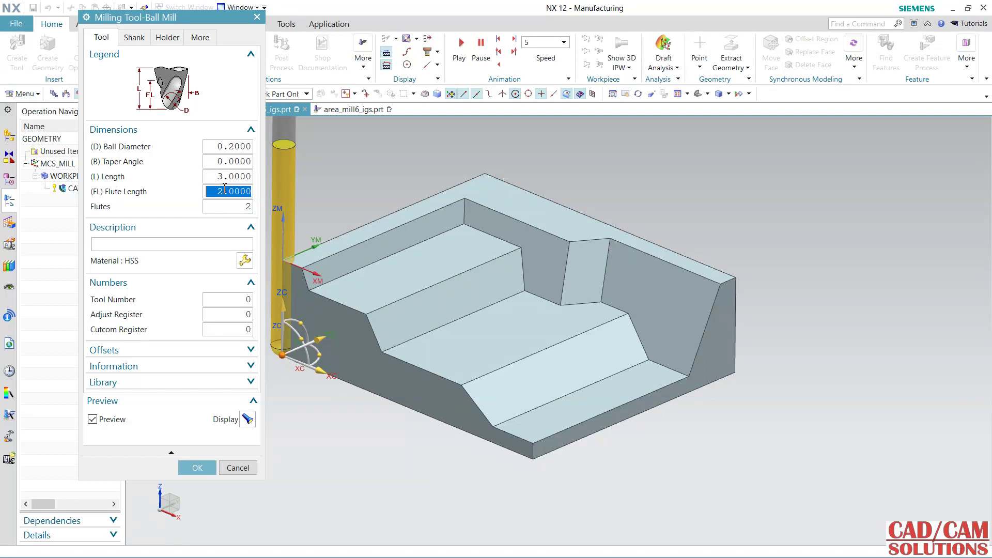
text(5)
key(Return)
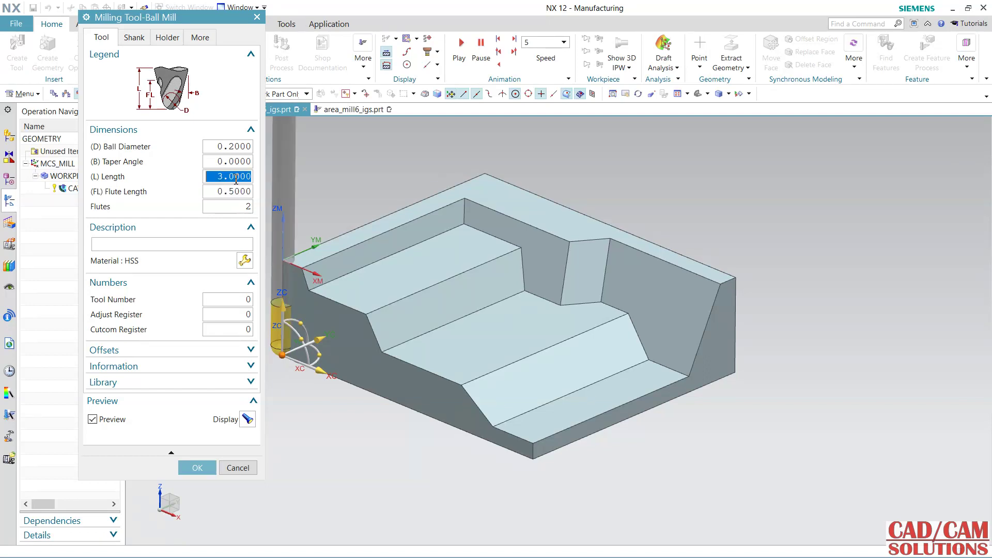
text(1.5)
key(Return)
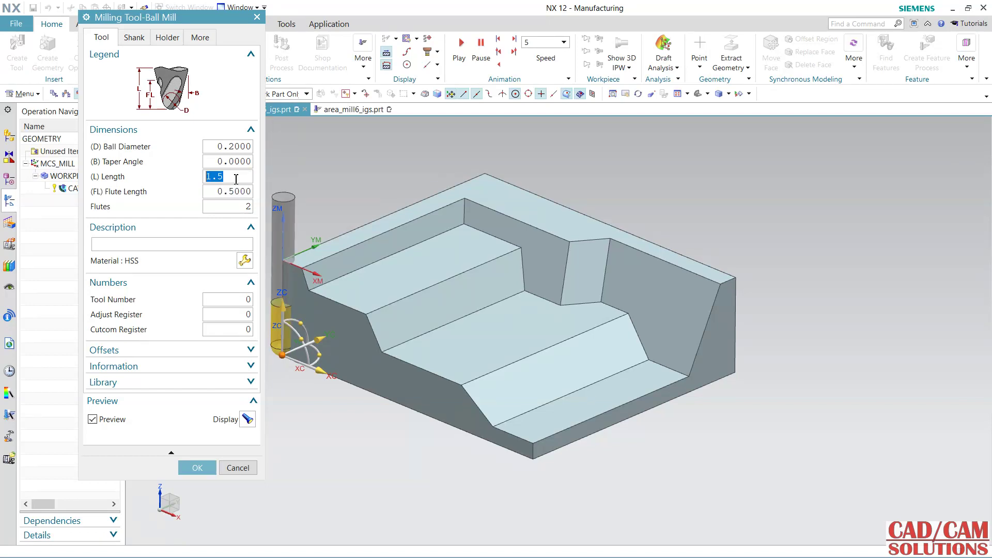
click(246, 301)
text(2)
text(2)
click(236, 328)
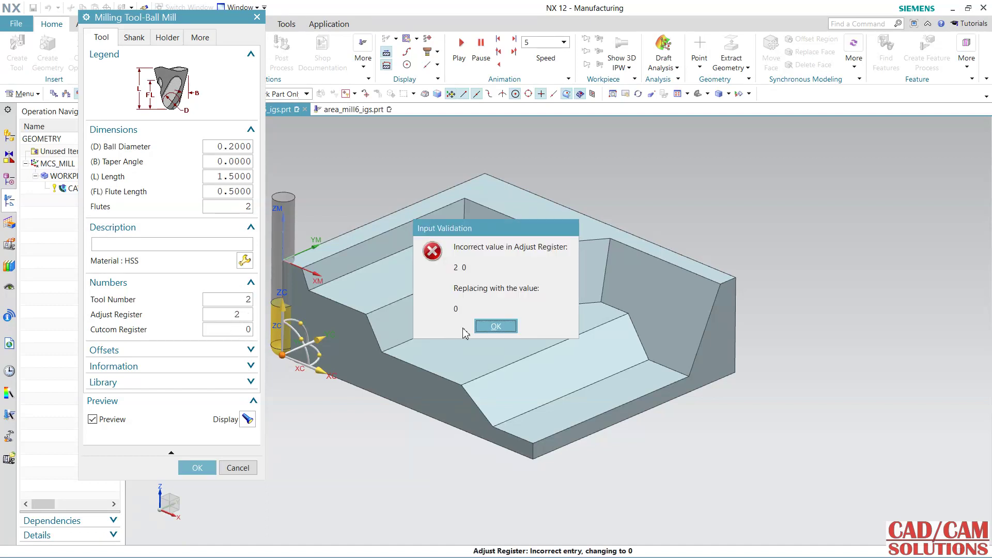
click(488, 327)
text(2)
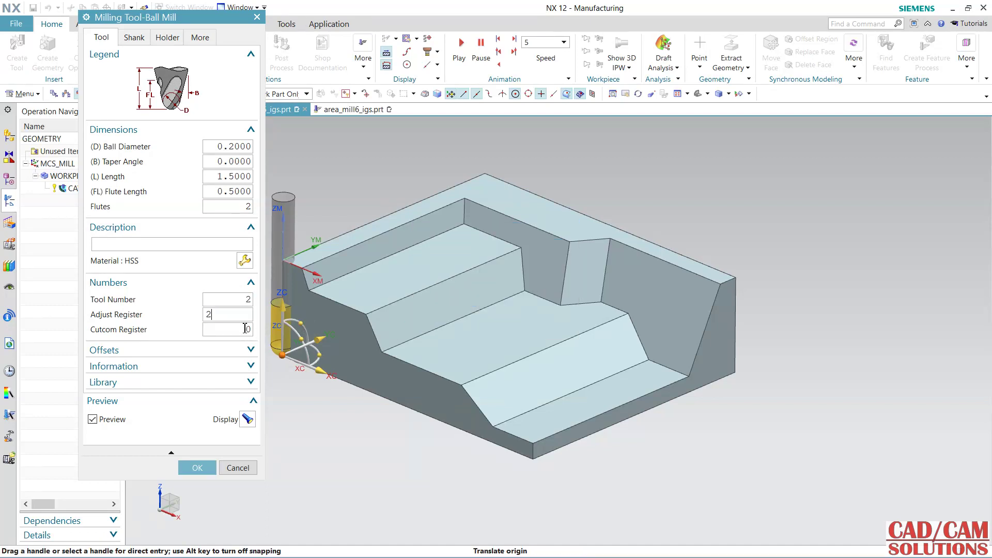
click(247, 329)
text(2)
click(199, 468)
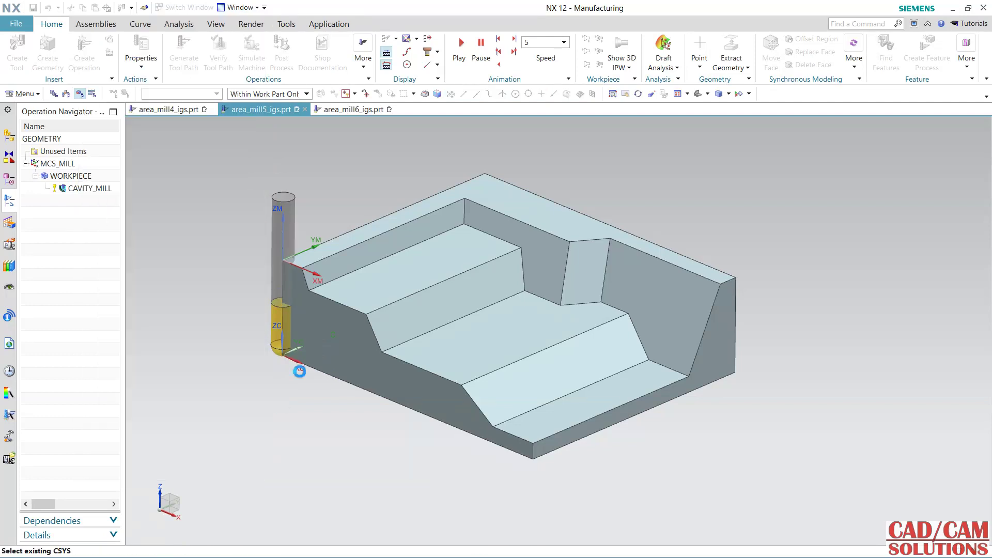
- Create a mill_contour Contour Area operation using BALL_MILL and the MILL_FINISH method
click(90, 82)
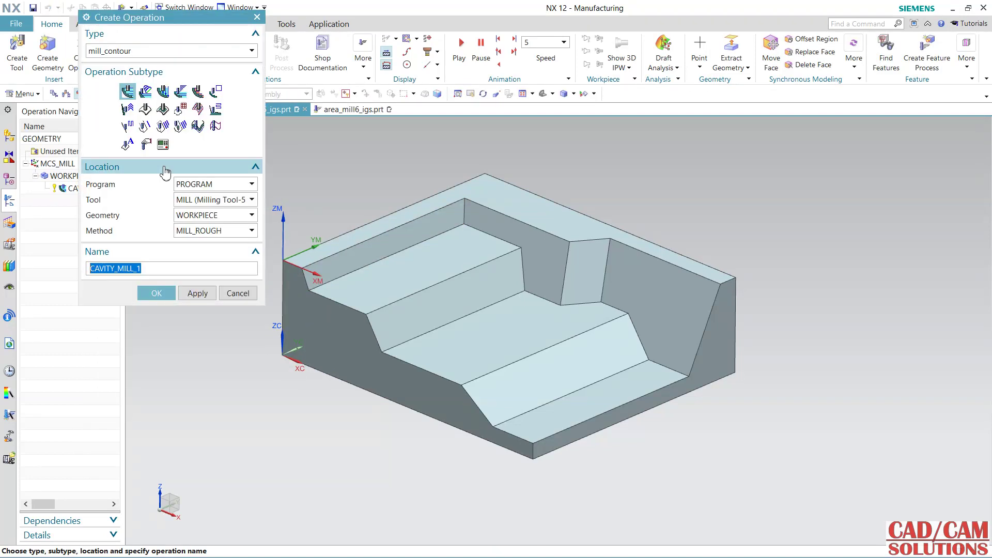
click(163, 109)
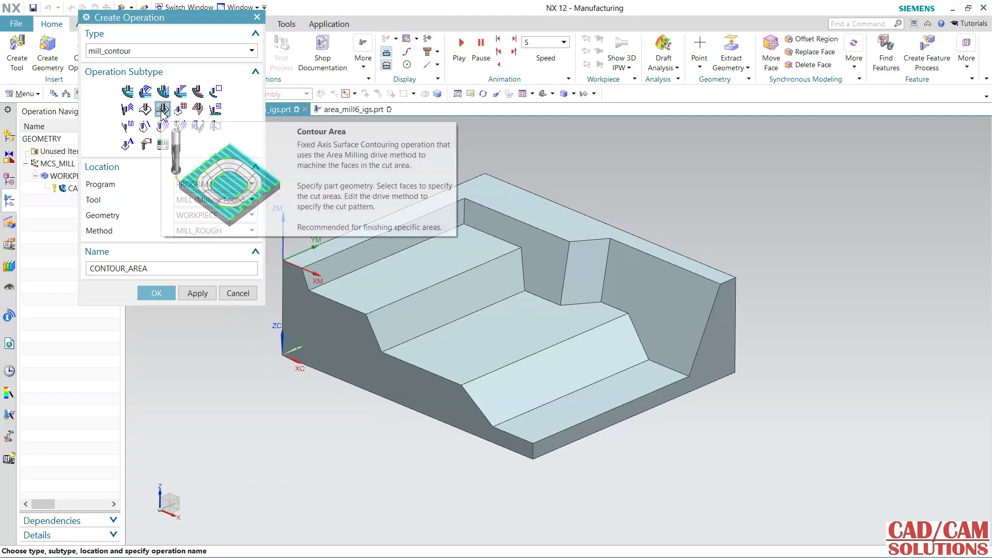
click(225, 202)
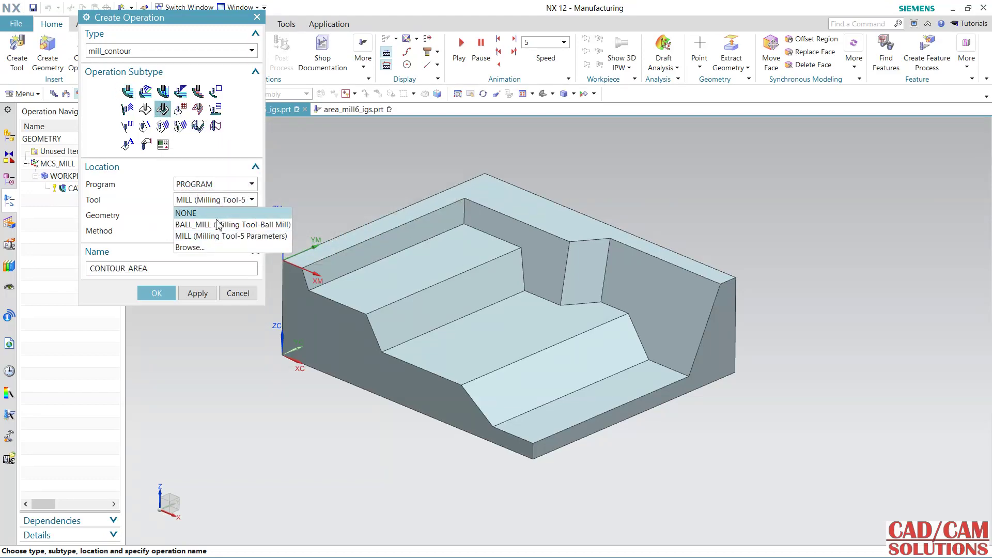
click(224, 222)
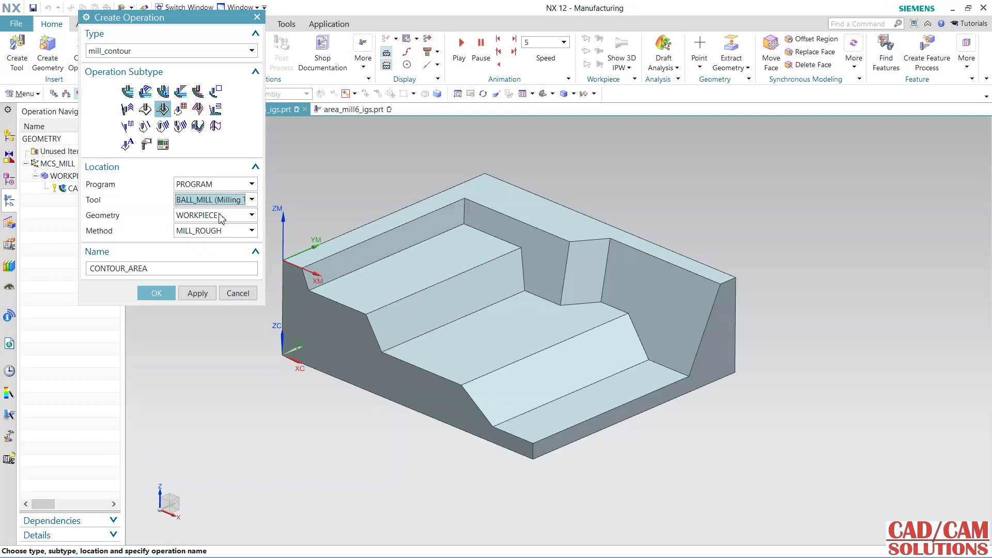
click(223, 236)
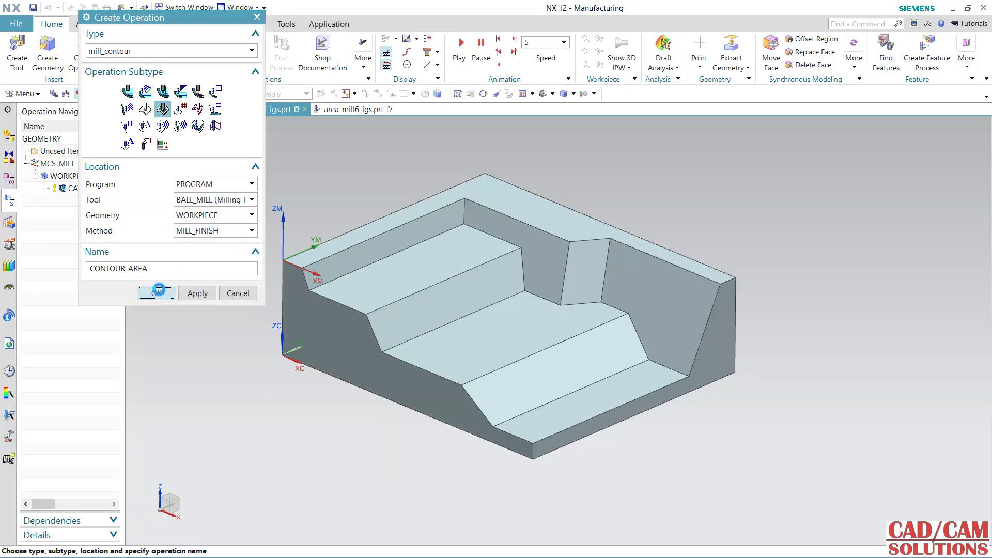
click(157, 293)
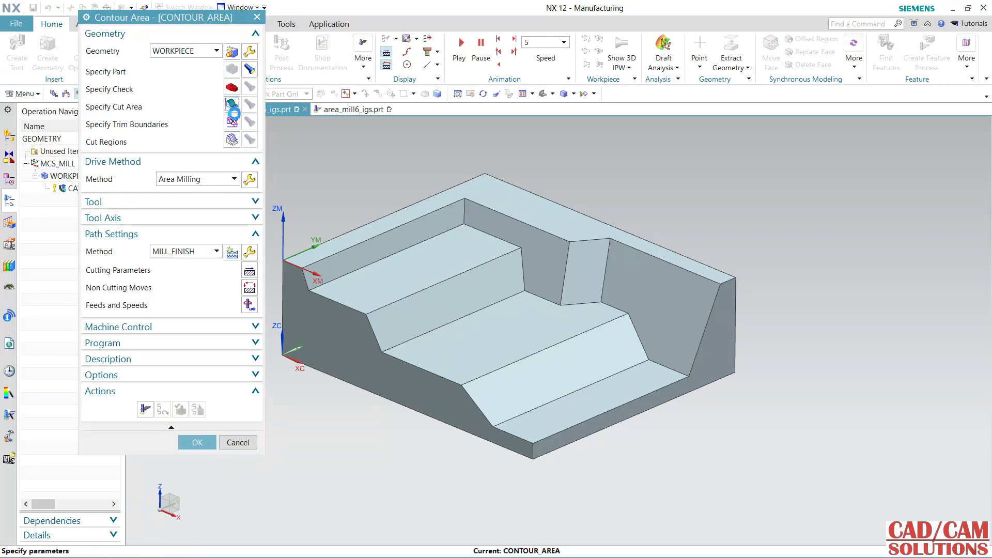
click(230, 105)
- Pick the pocket's walls, floors and slanted floor as the cut area faces
click(660, 304)
click(589, 274)
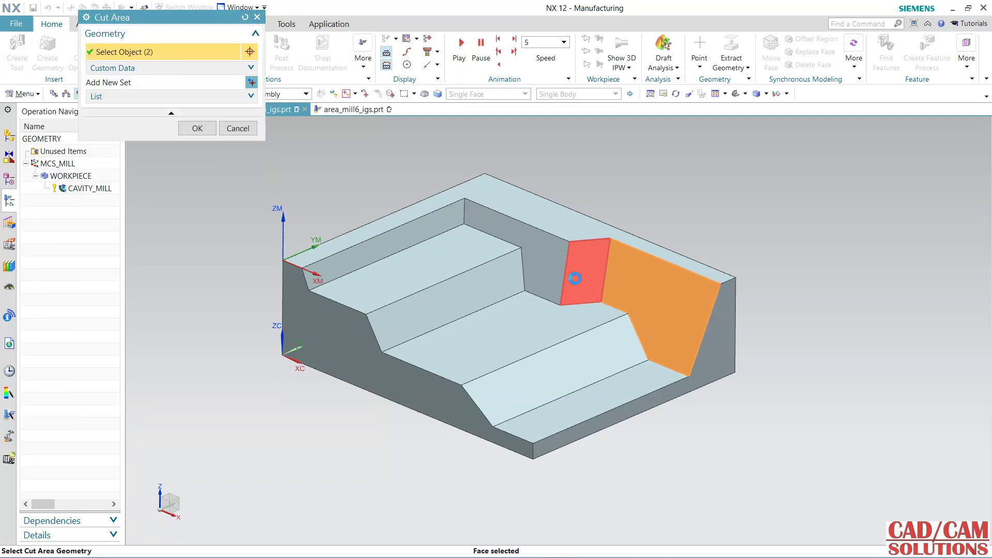
click(520, 251)
click(453, 222)
click(452, 258)
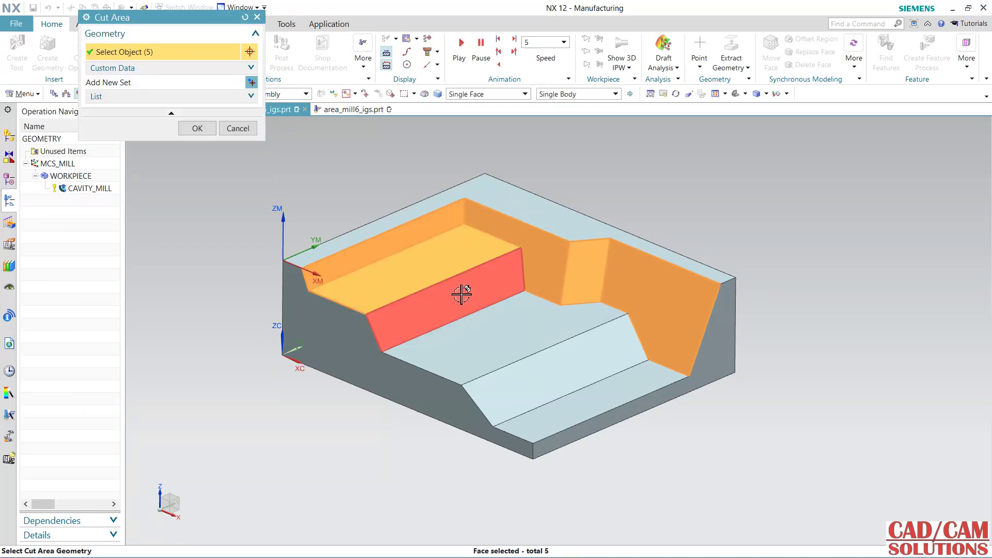
click(463, 292)
click(517, 341)
click(534, 369)
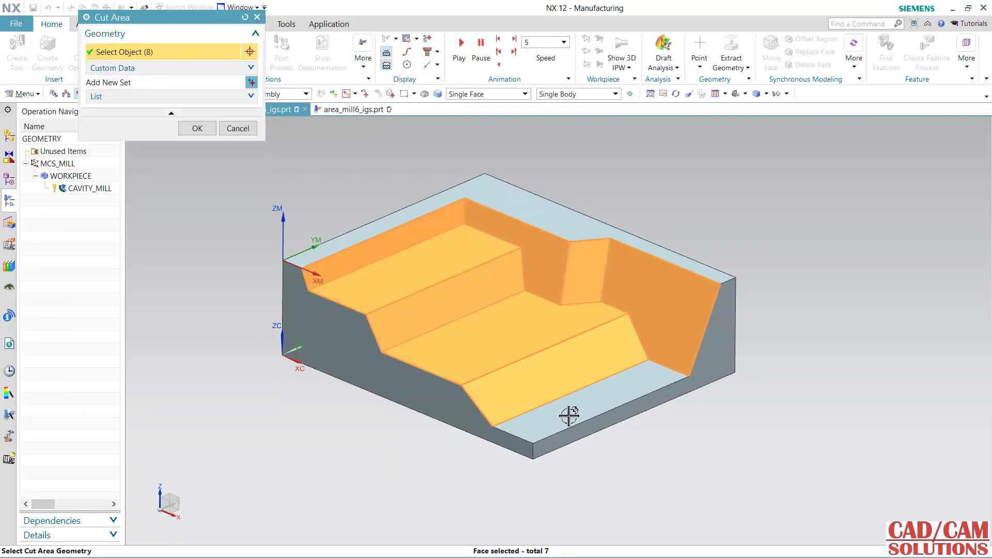
- Confirm the nine-face cut area and generate the contour-area finish toolpath
click(197, 129)
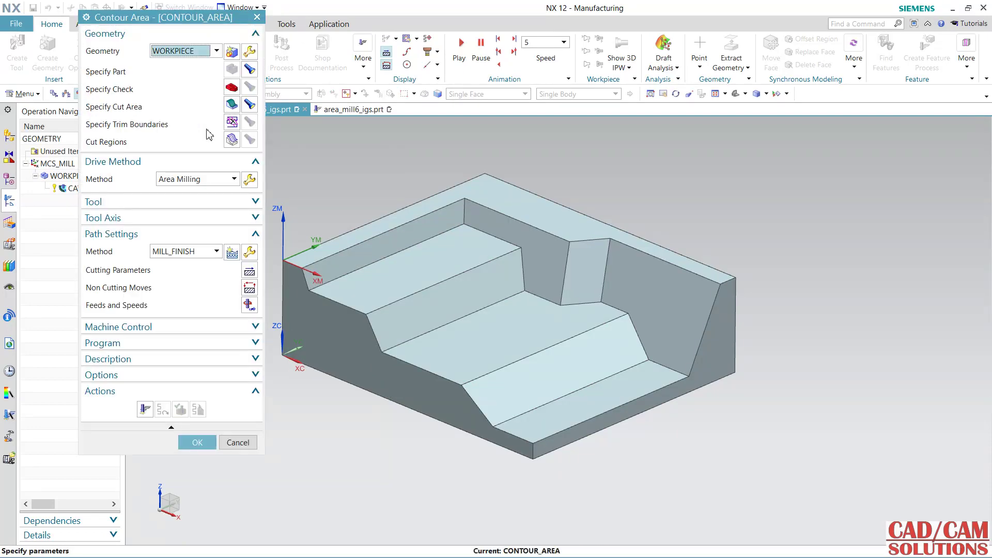
click(145, 409)
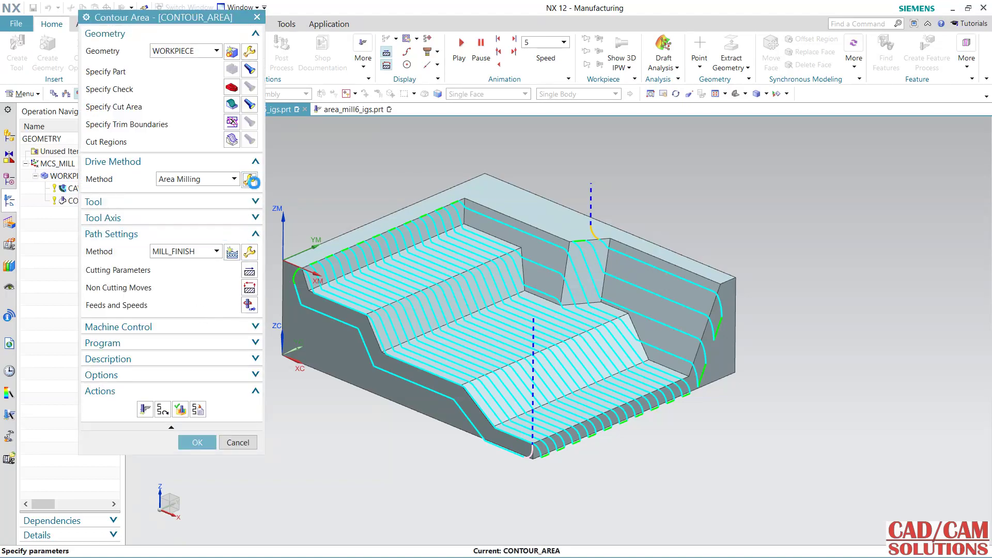
key(Escape)
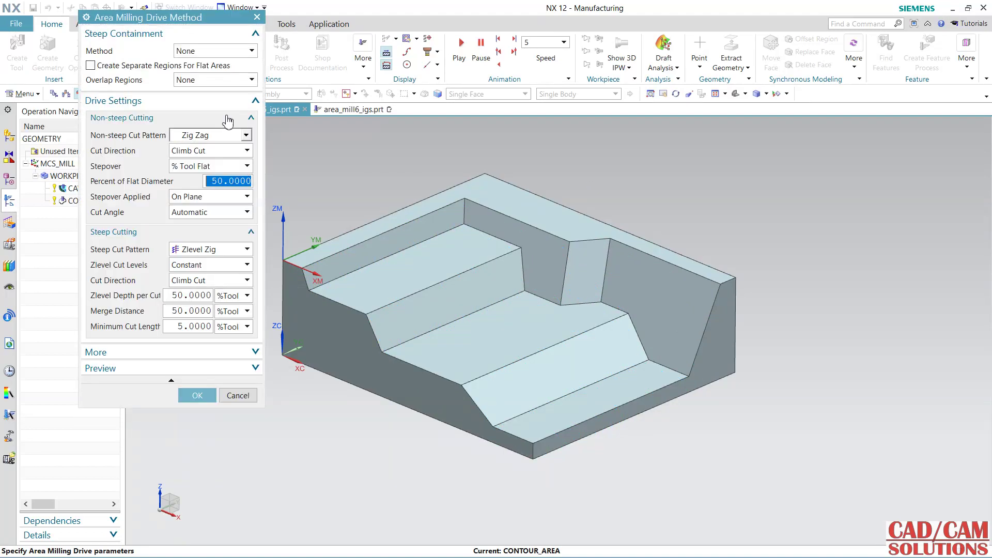
- Set steep containment to Steep with a 20% flat-diameter stepover and generate the toolpath
click(216, 51)
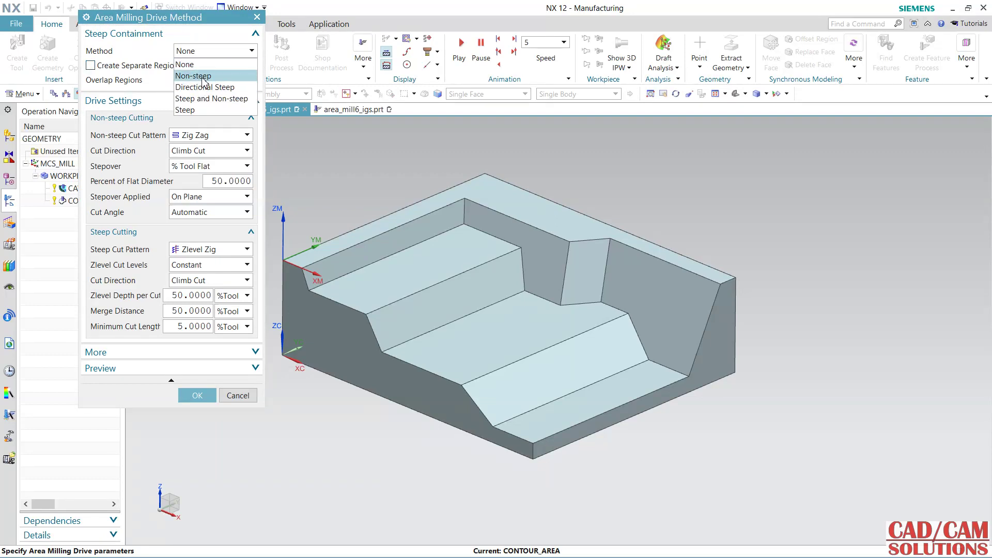
click(206, 111)
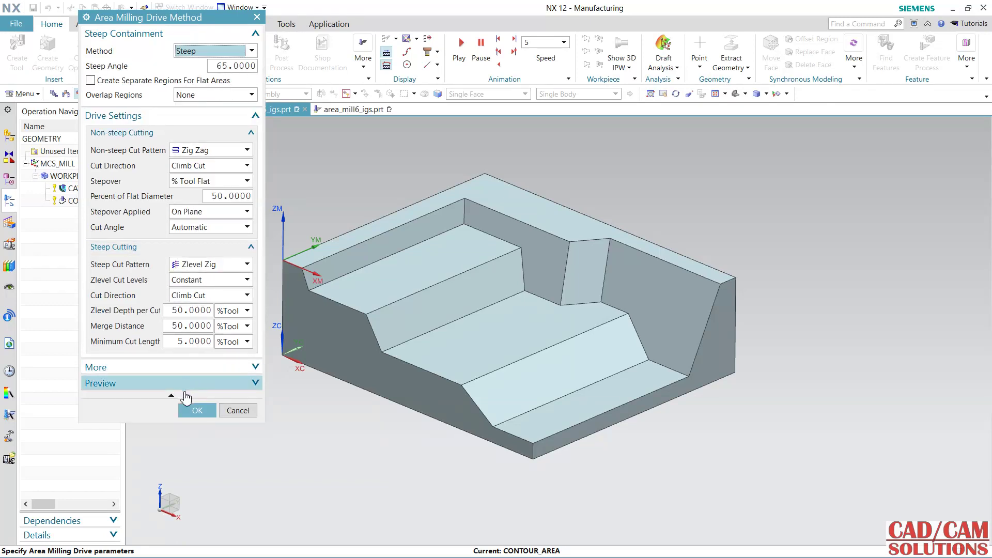
double_click(220, 197)
text(20)
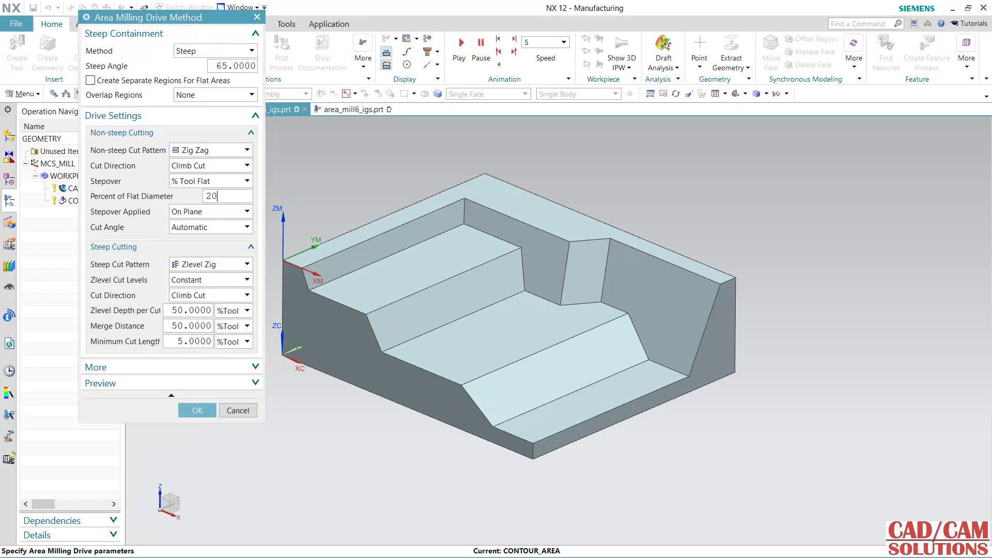
click(197, 410)
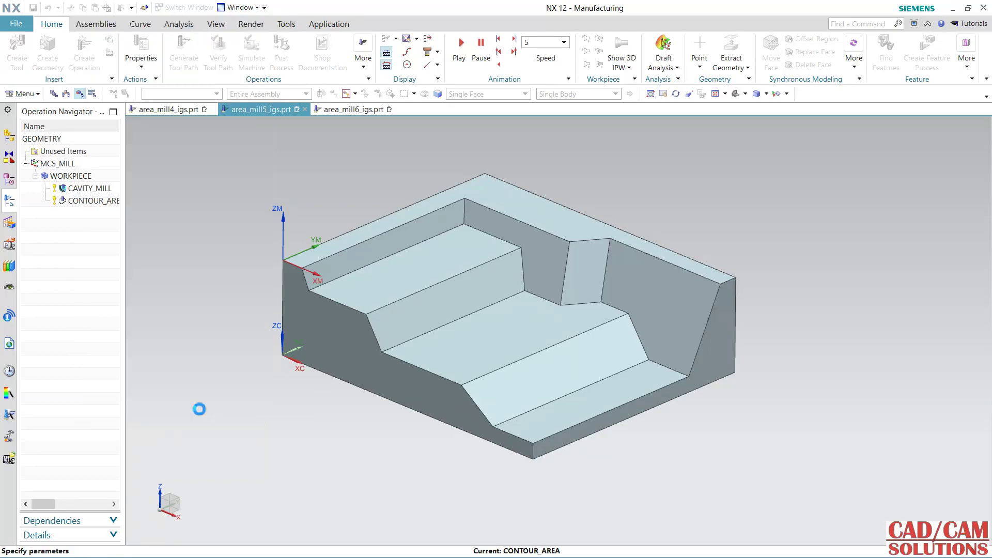
click(145, 409)
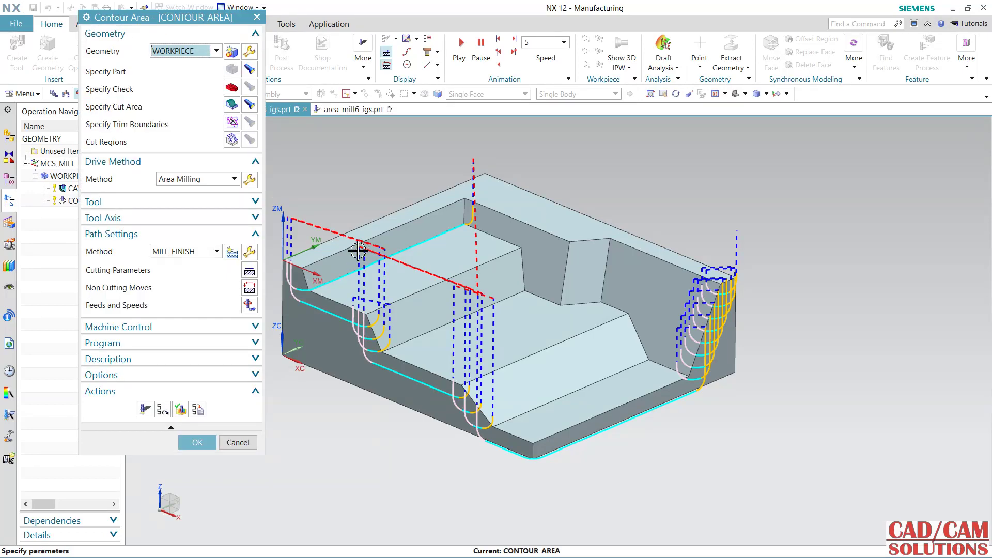
key(Escape)
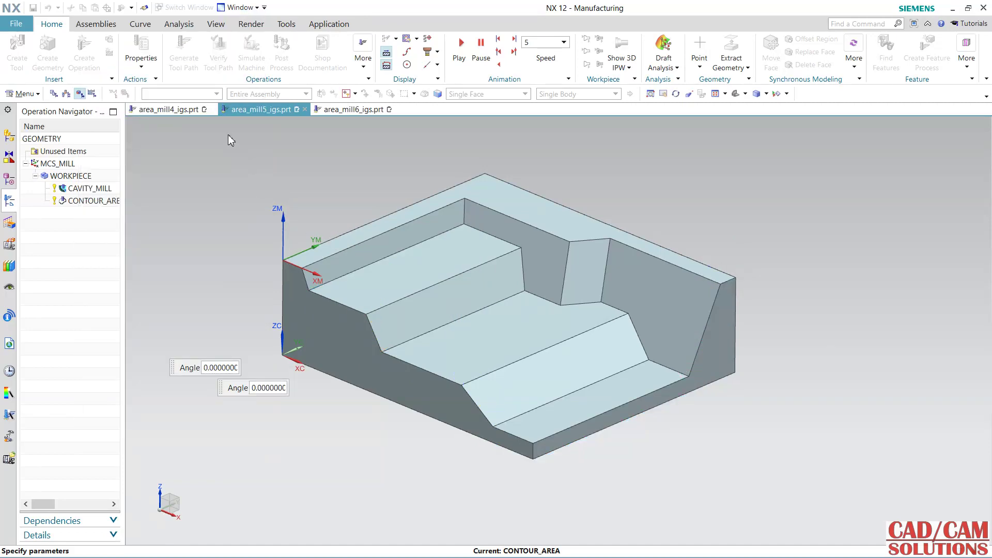
- Enter a steep angle of 4 and regenerate the toolpath
text(45)
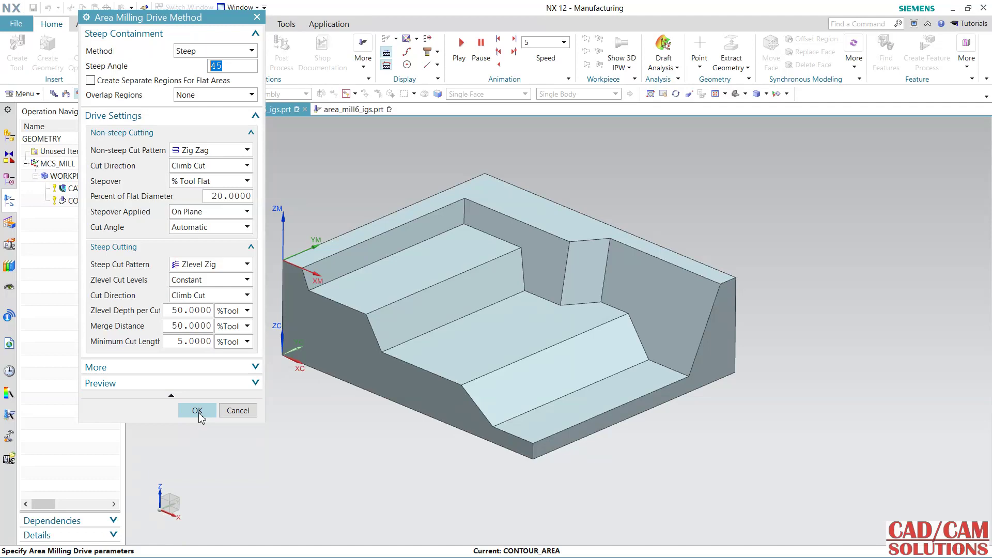
click(197, 410)
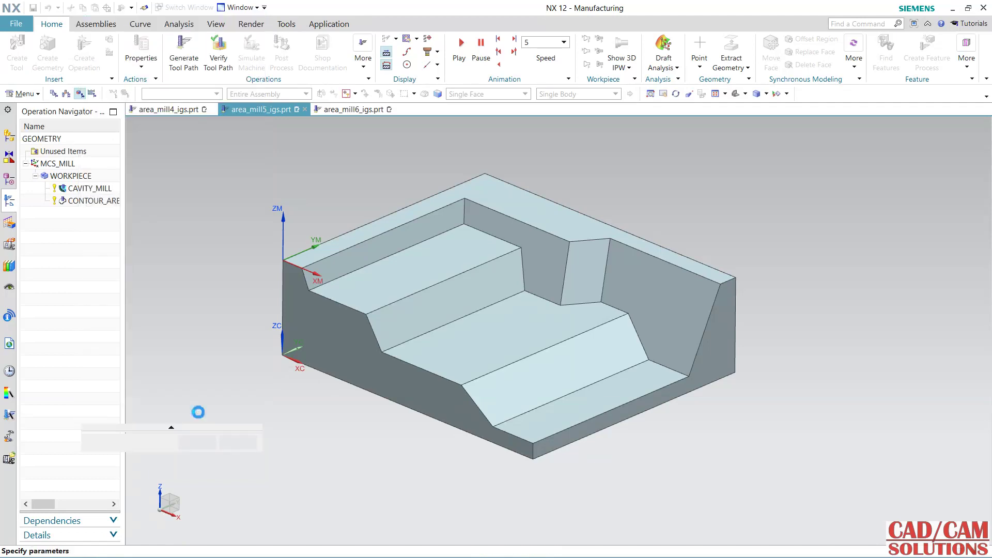
click(145, 410)
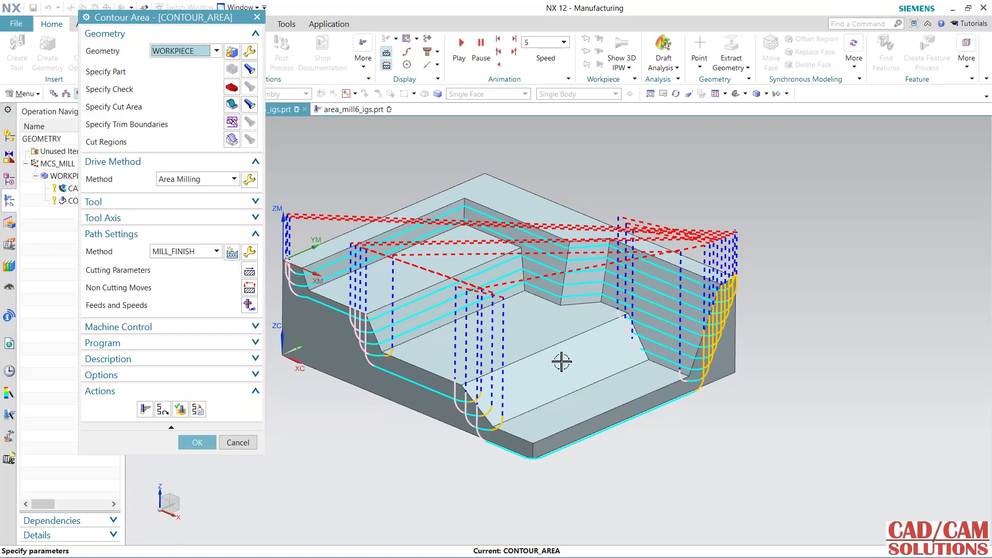
click(250, 178)
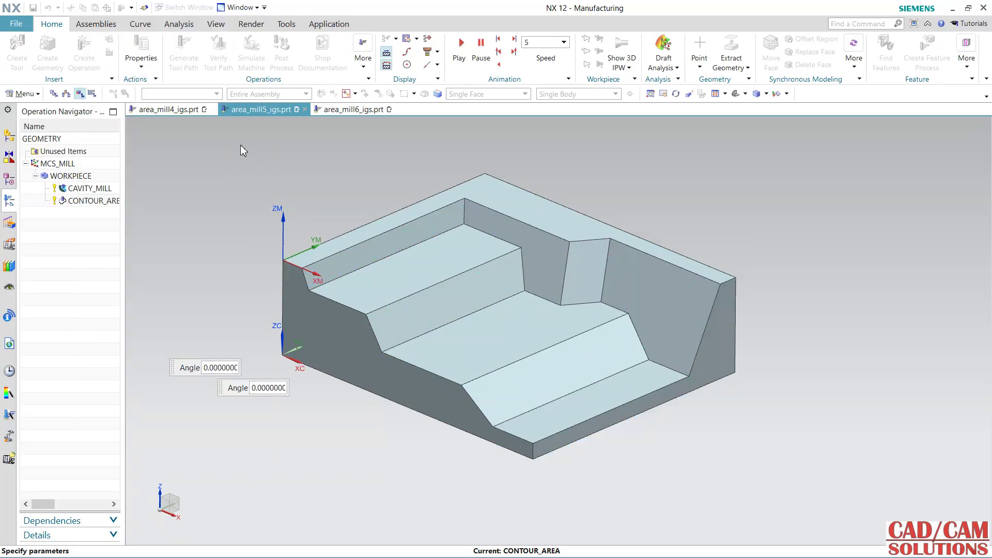
- Accept the revised steep angle and regenerate the toolpath with current settings
text(40)
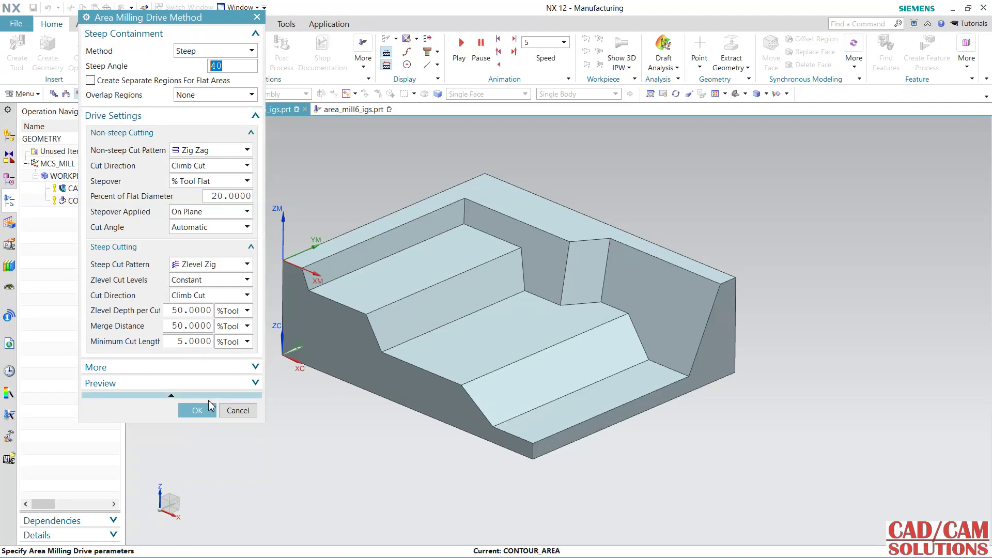
click(210, 410)
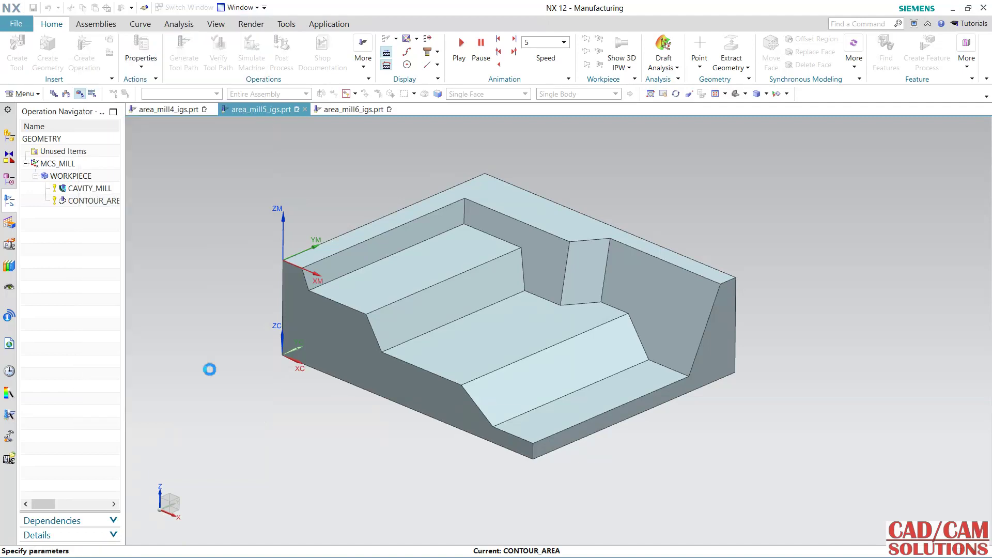
click(145, 409)
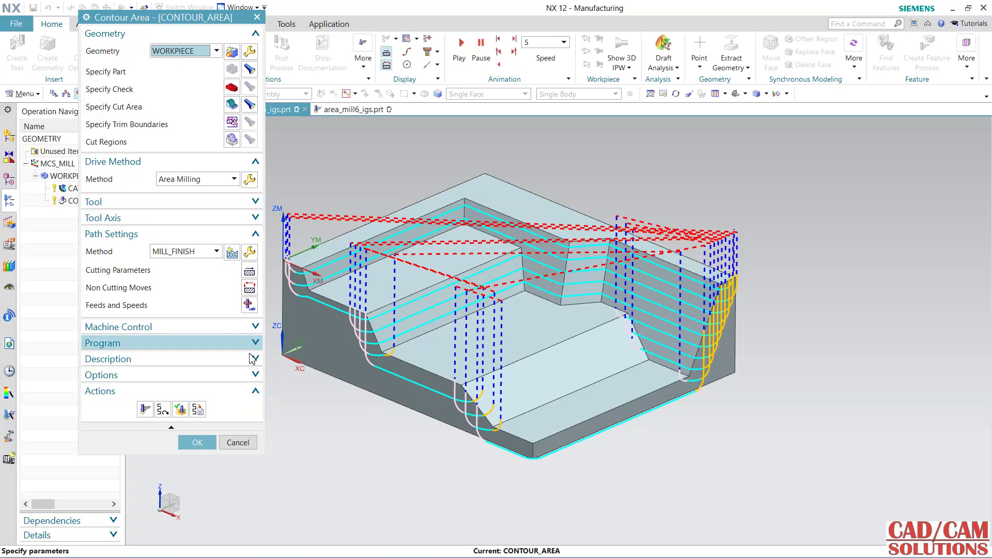
click(249, 178)
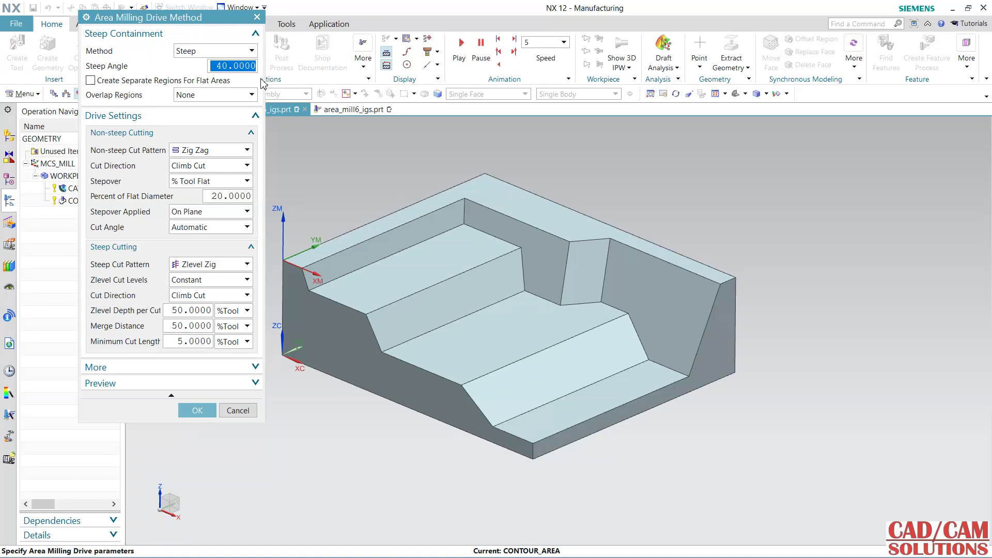
- Set steep angle 30° and flat-diameter stepover 10%, then regenerate the toolpath
text(30)
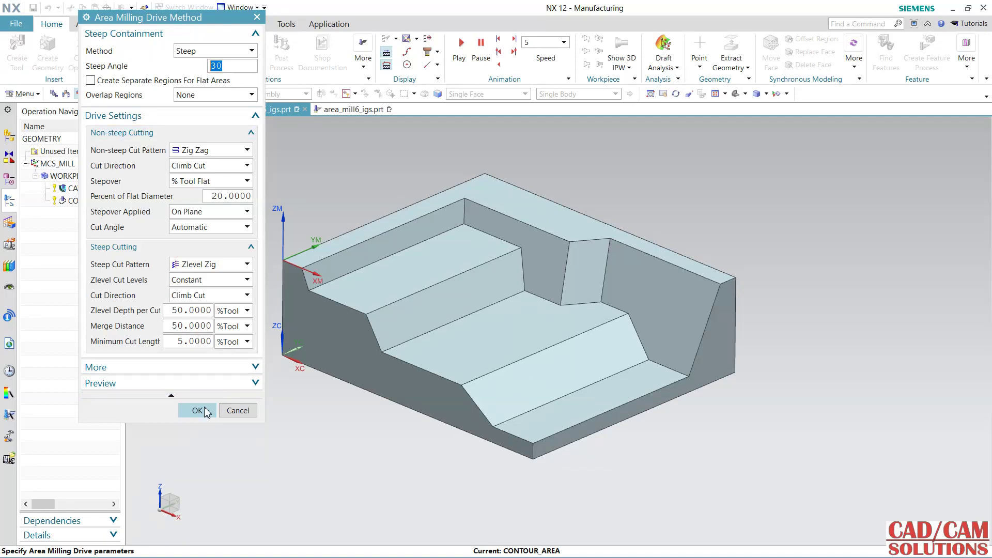
double_click(229, 196)
text(10)
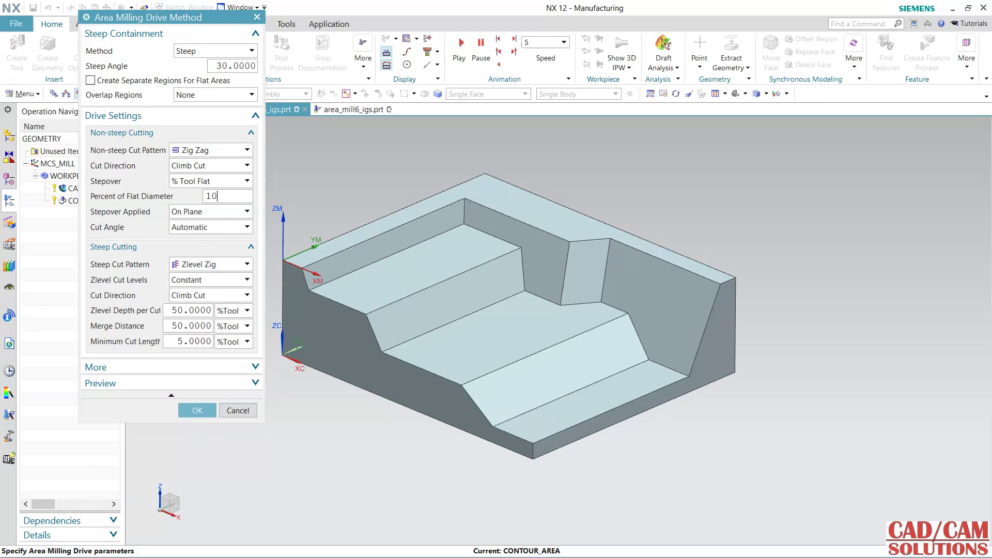
click(196, 411)
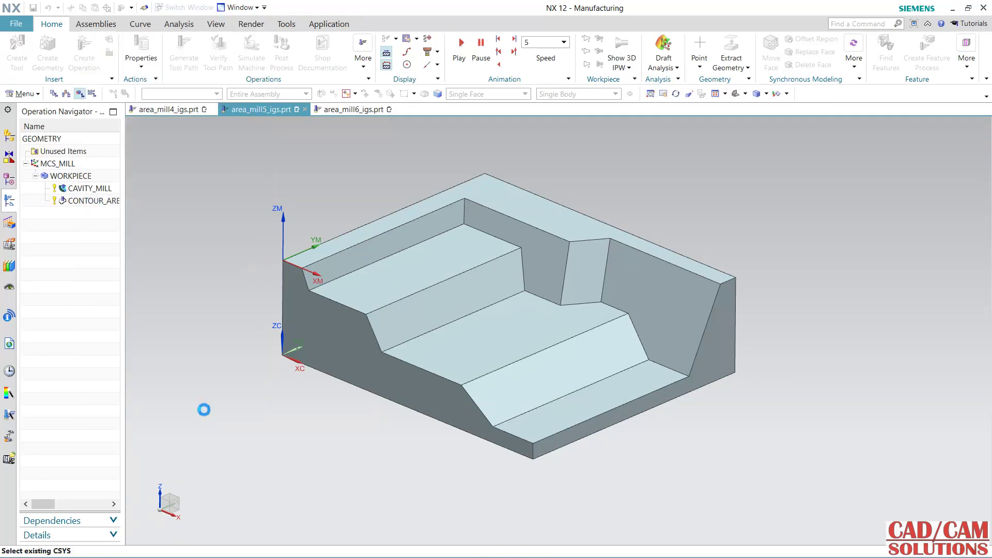
click(146, 412)
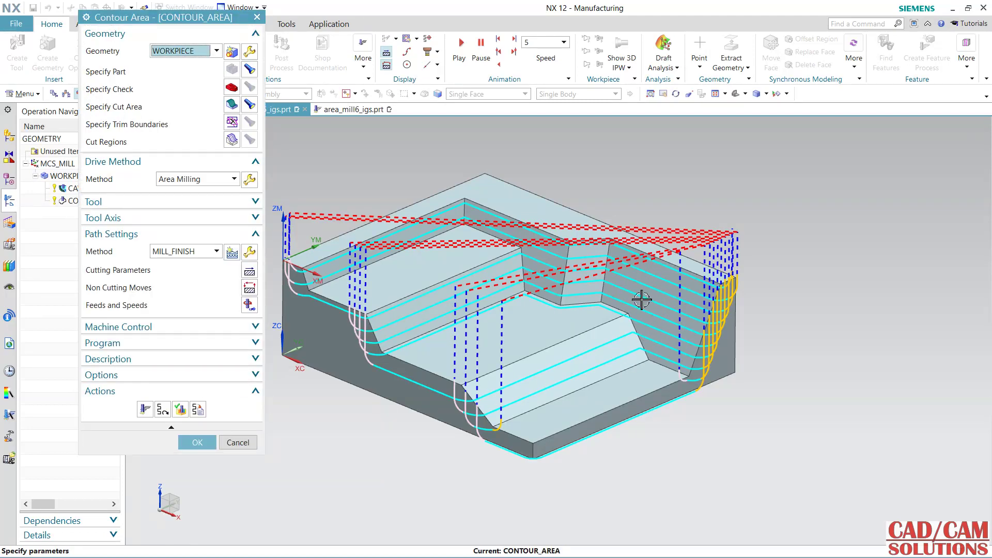
- Set Zlevel depth per cut and merge distance to 10 %Tool and regenerate the denser toolpath
click(249, 181)
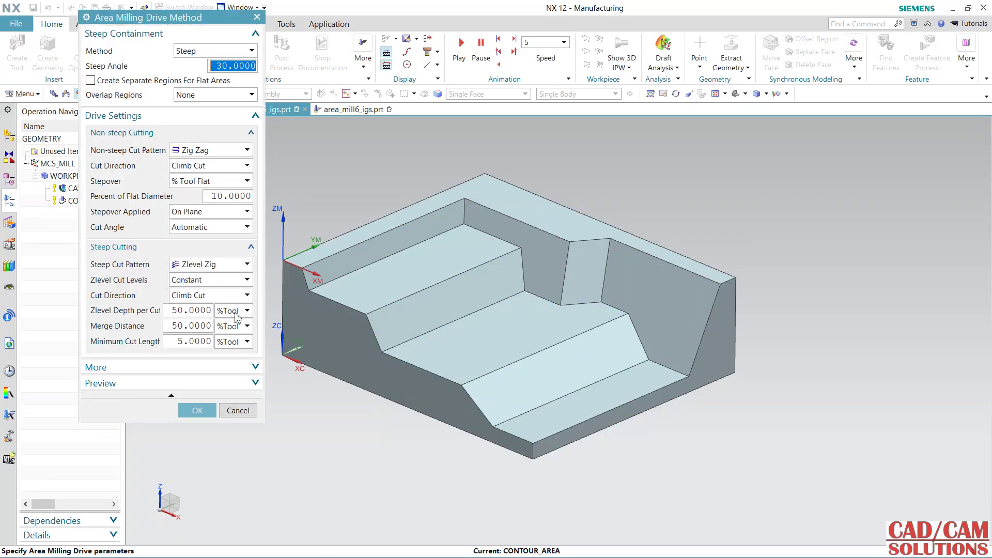
double_click(200, 312)
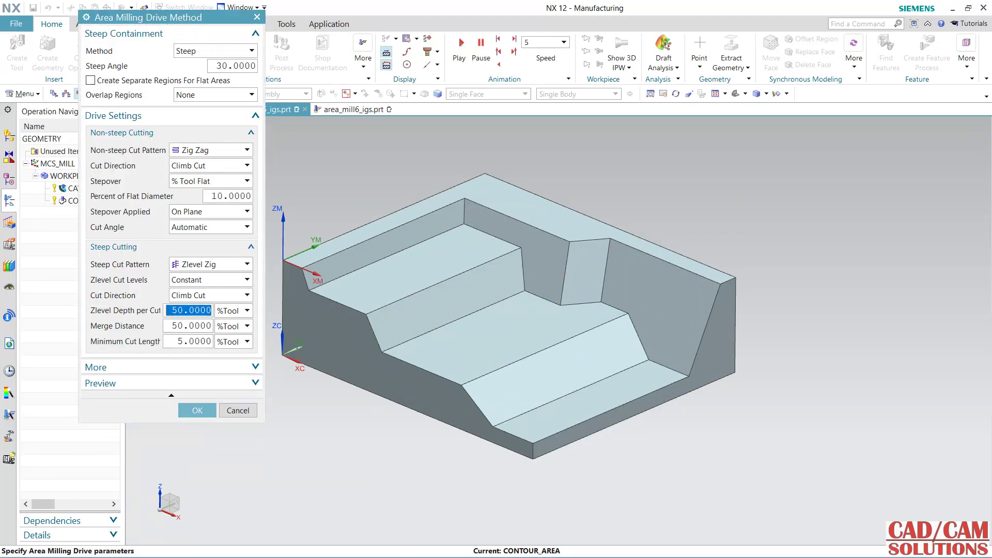
text(10)
double_click(197, 325)
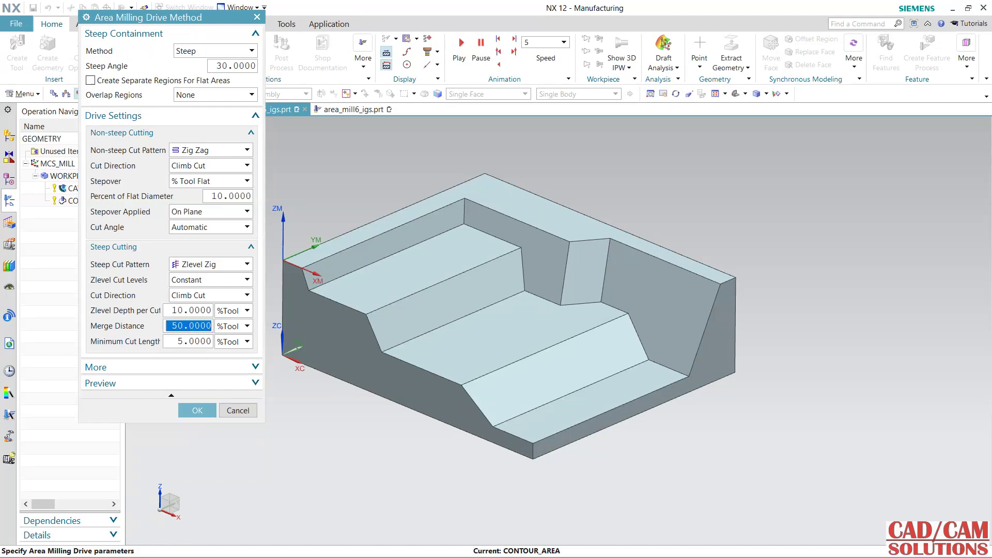
text(10)
double_click(196, 341)
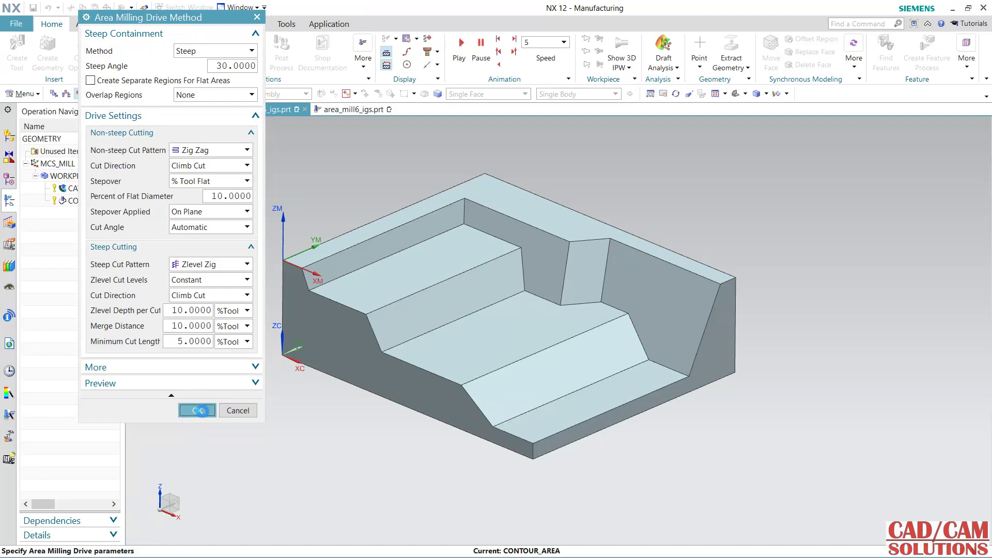
click(197, 410)
click(145, 410)
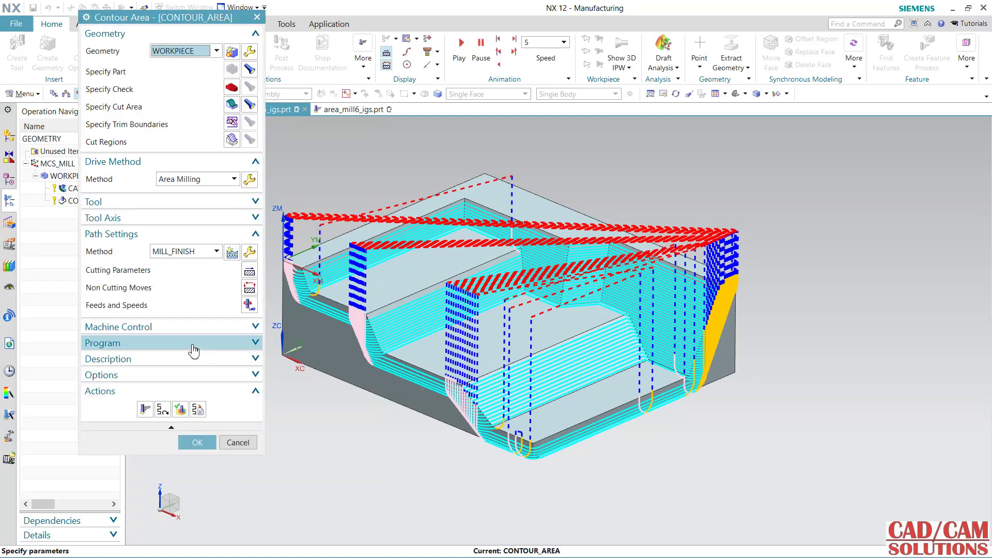
mouse_move(398, 457)
middle_down()
mouse_move(401, 376)
mouse_move(347, 441)
middle_up()
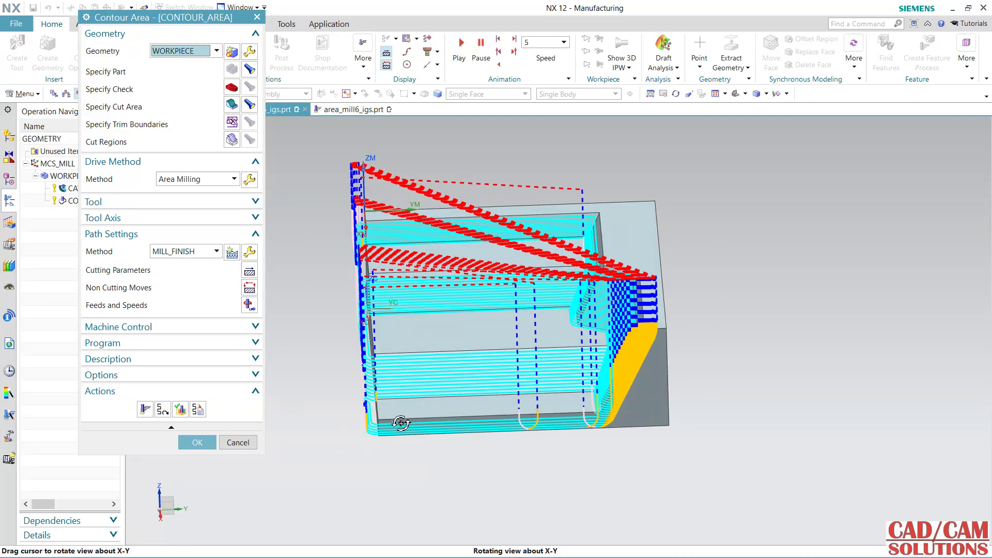
mouse_move(401, 424)
middle_down()
mouse_move(412, 427)
mouse_move(410, 449)
mouse_move(401, 434)
mouse_move(389, 438)
middle_up()
- Run the 3D Dynamic verification of the contour-area toolpath and save the operation
click(185, 413)
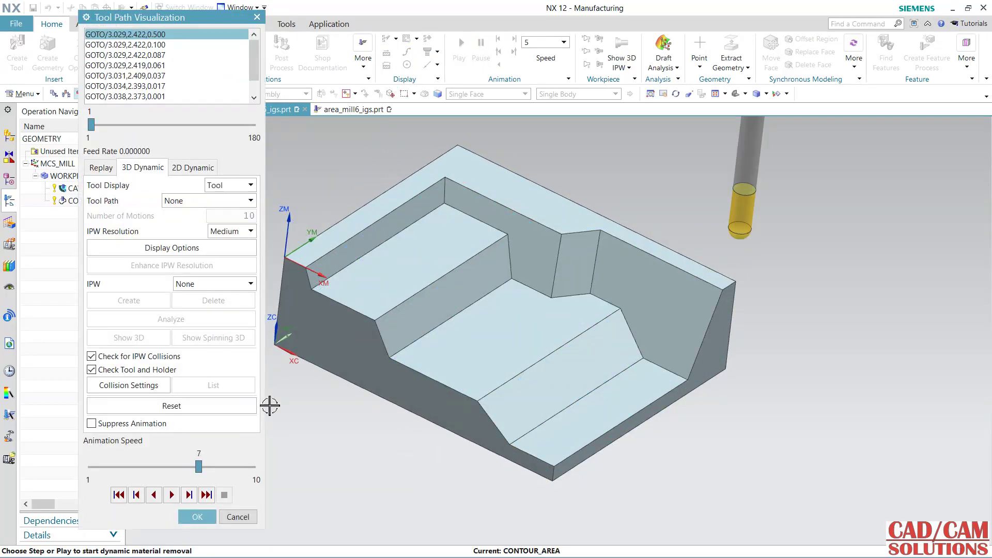
click(172, 494)
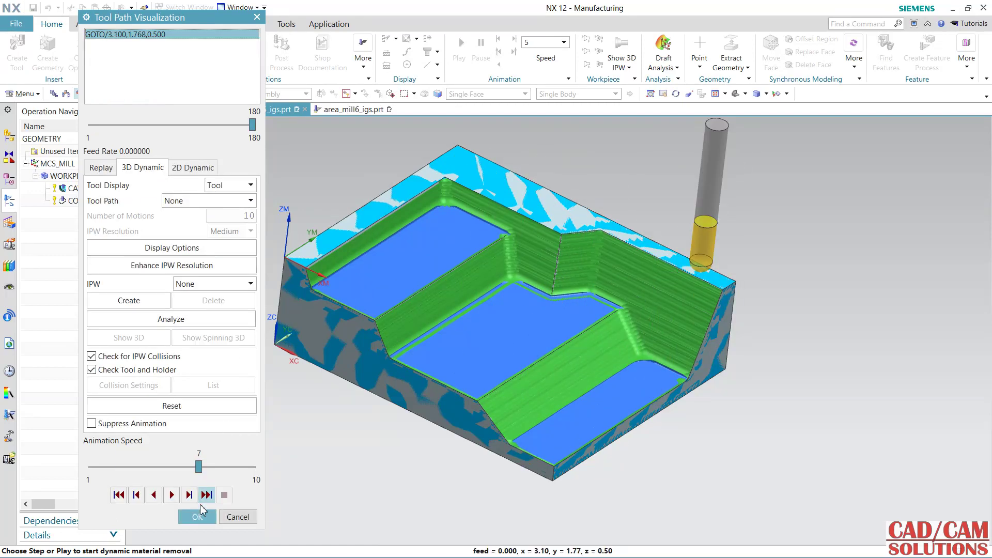
click(197, 516)
click(198, 443)
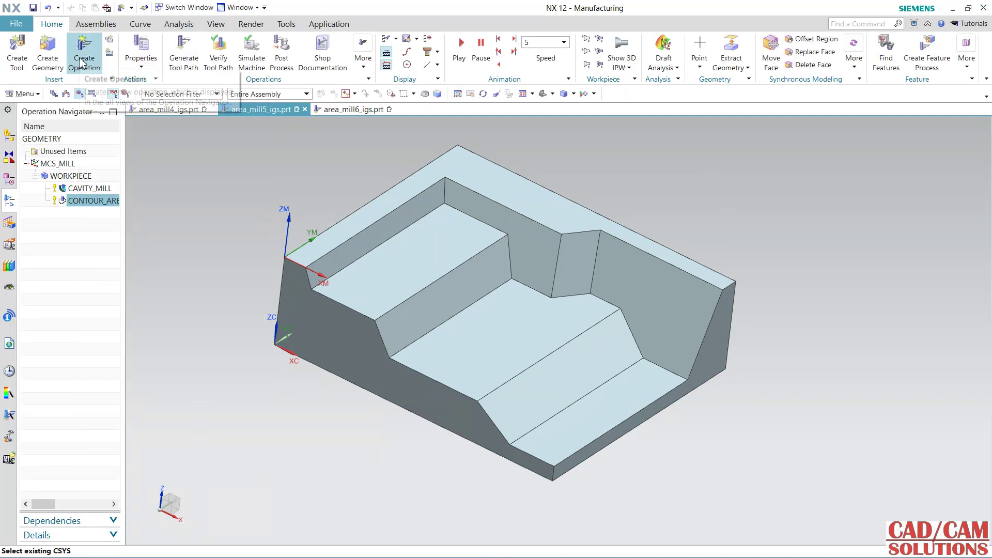
- Create a Contour Area Dir Steep operation with BALL_MILL, WORKPIECE and MILL_FINISH
click(84, 51)
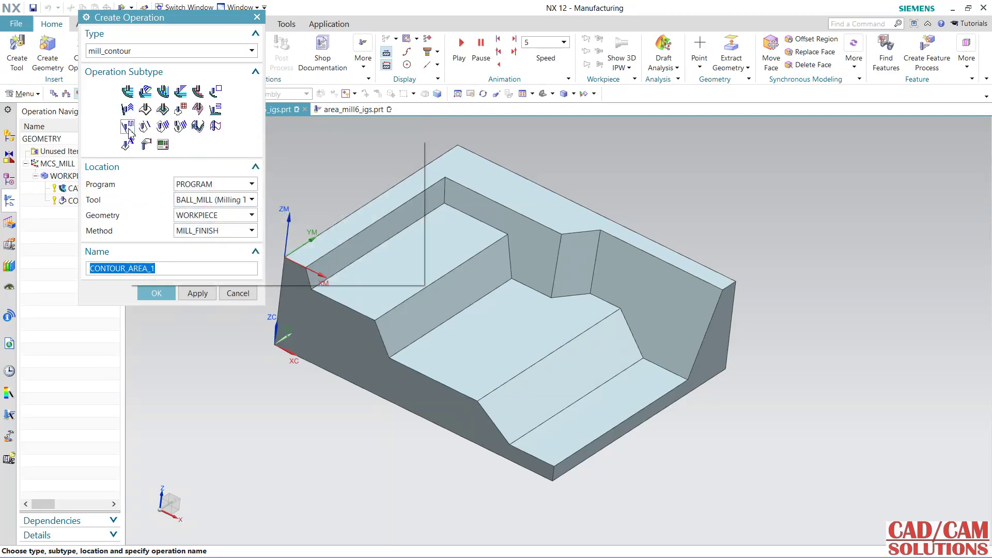
click(128, 126)
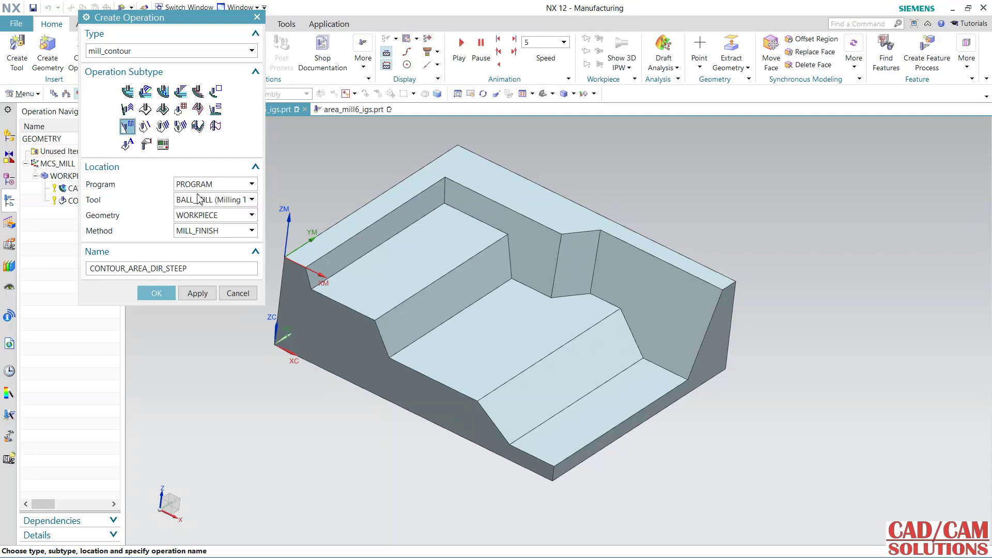
click(157, 294)
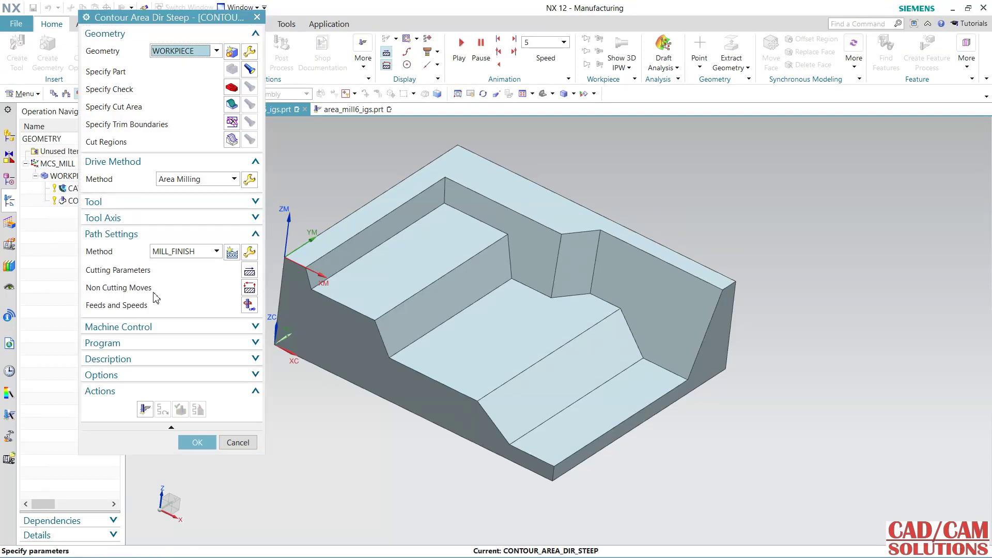
- Select the nine pocket faces (walls, shelf, step wall, lower floor, slope) as the cut area
click(231, 103)
click(642, 293)
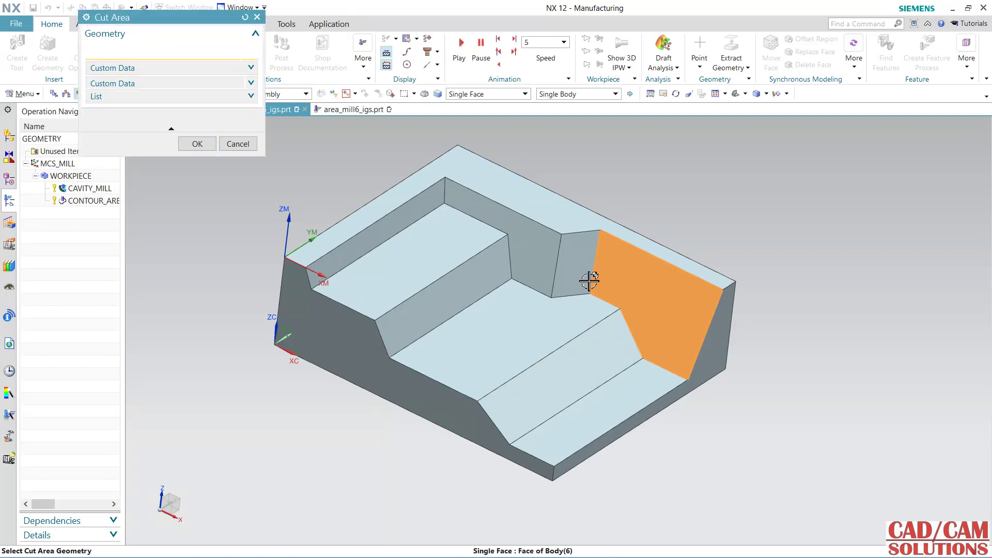
click(582, 271)
click(522, 258)
click(365, 243)
click(429, 248)
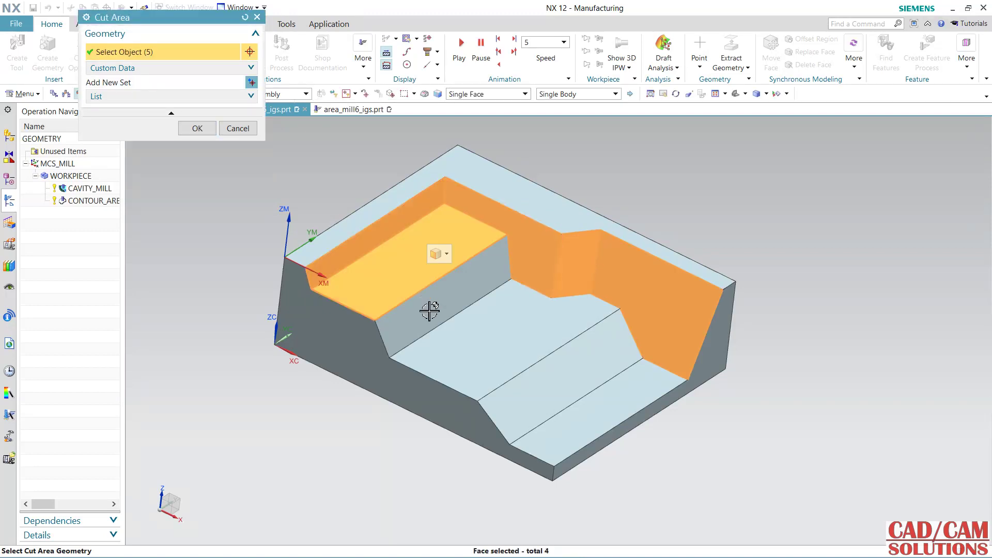
click(427, 305)
click(487, 338)
click(556, 389)
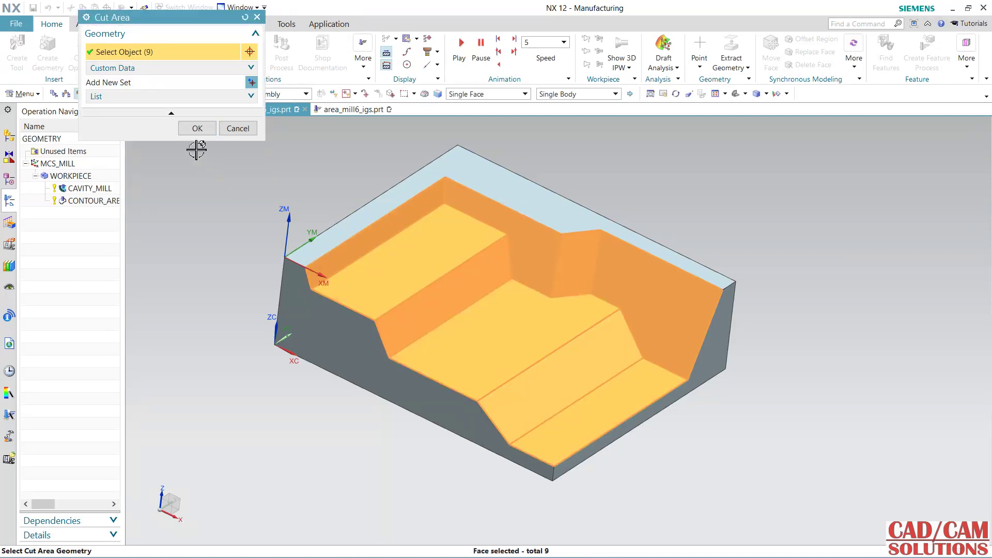
click(197, 128)
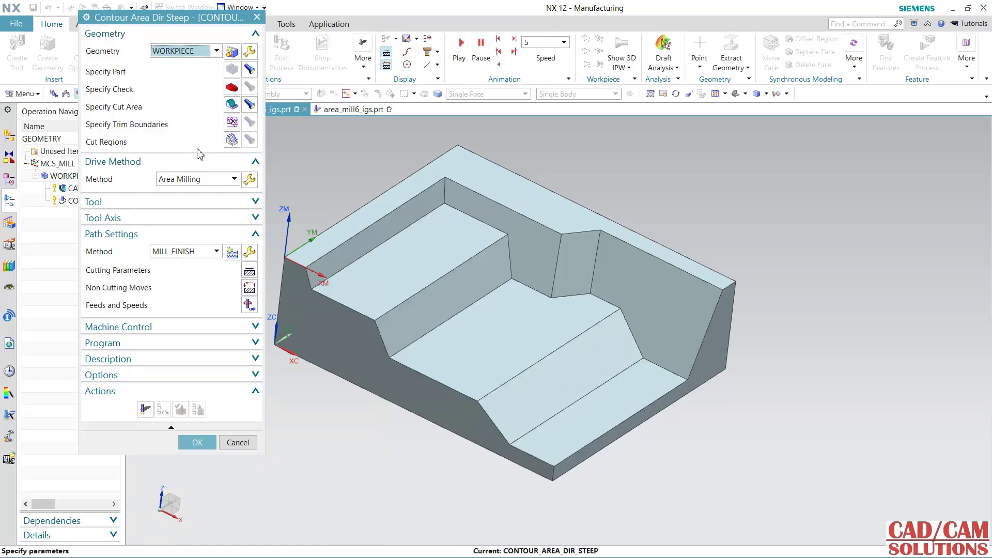
- Set Zlevel depth per cut to 10 %Tool and merge distance to 10 in the drive settings
click(250, 180)
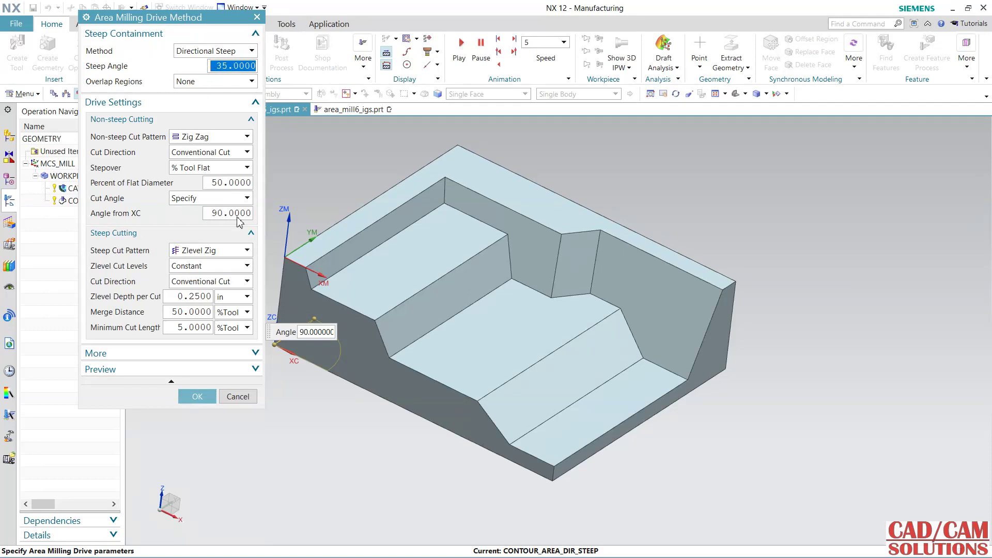
click(247, 298)
click(230, 321)
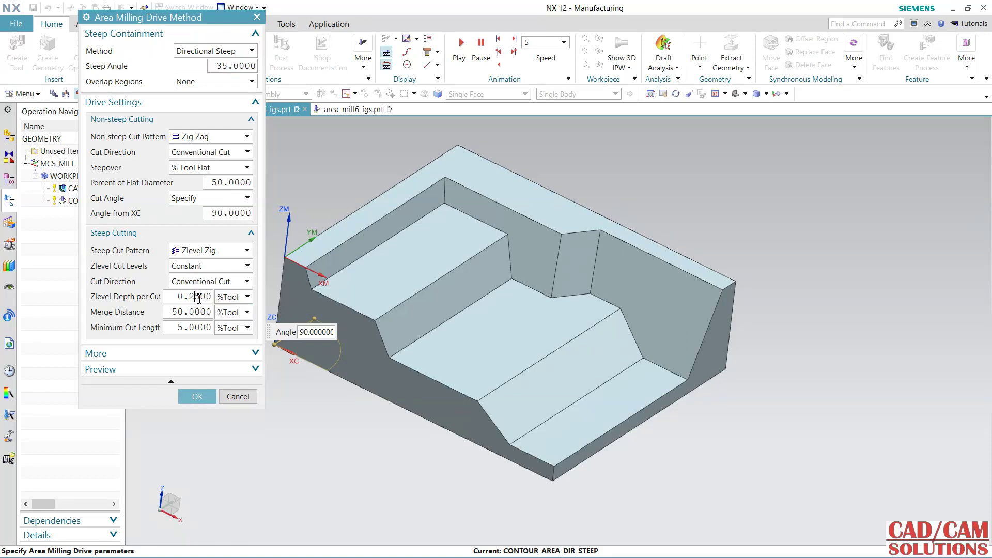
double_click(199, 298)
text(10)
double_click(190, 312)
text(10)
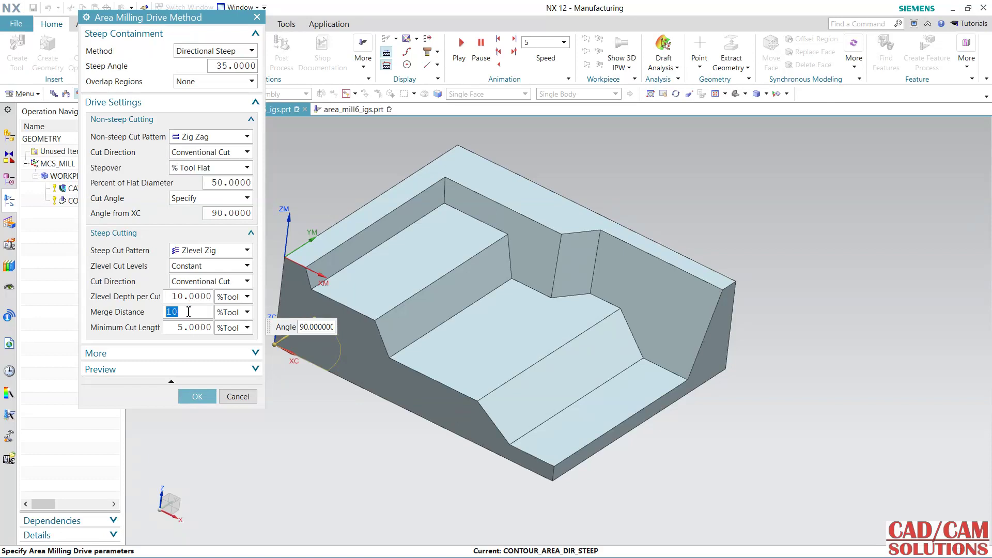
click(198, 396)
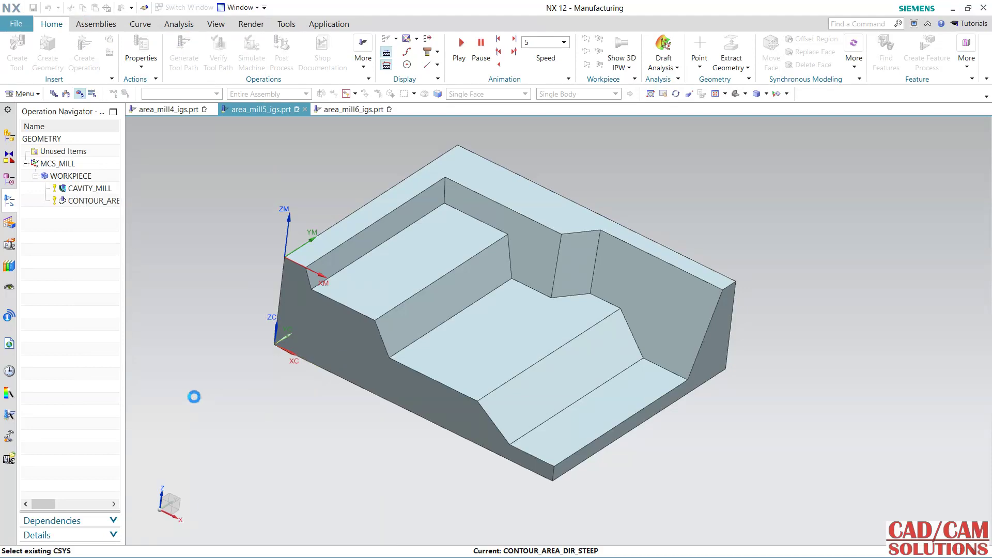
- Generate the toolpath, then switch the cut angle to Vector and regenerate it
click(145, 410)
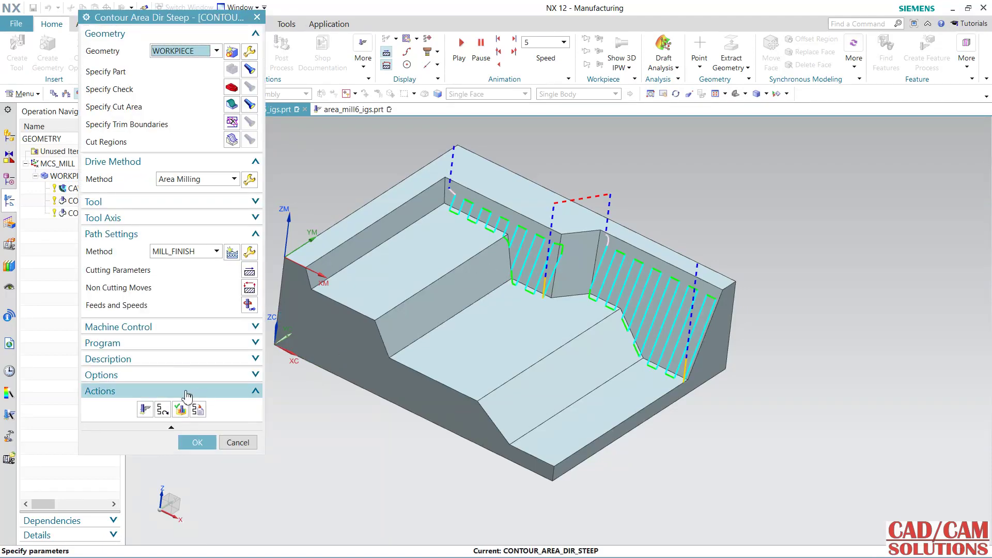
click(250, 179)
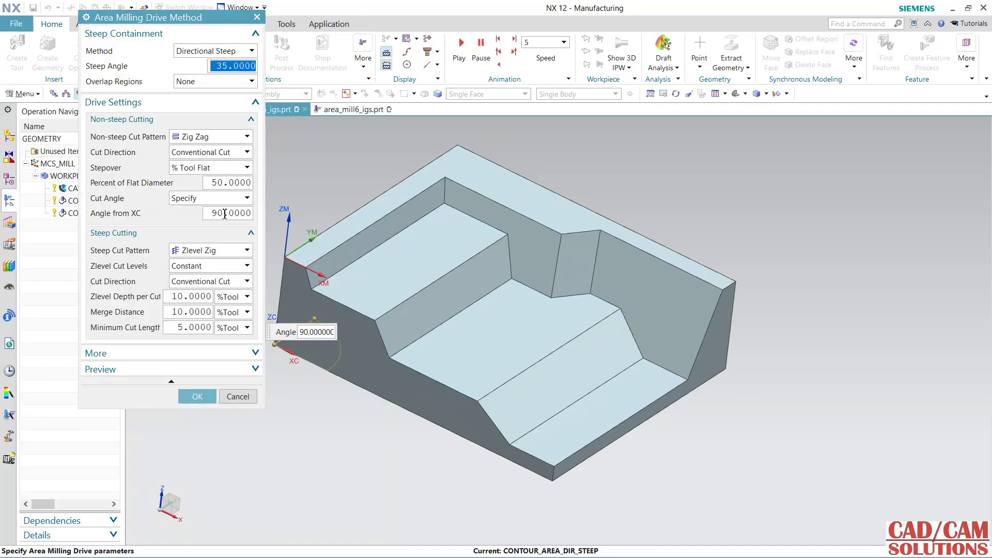
click(226, 199)
mouse_move(193, 223)
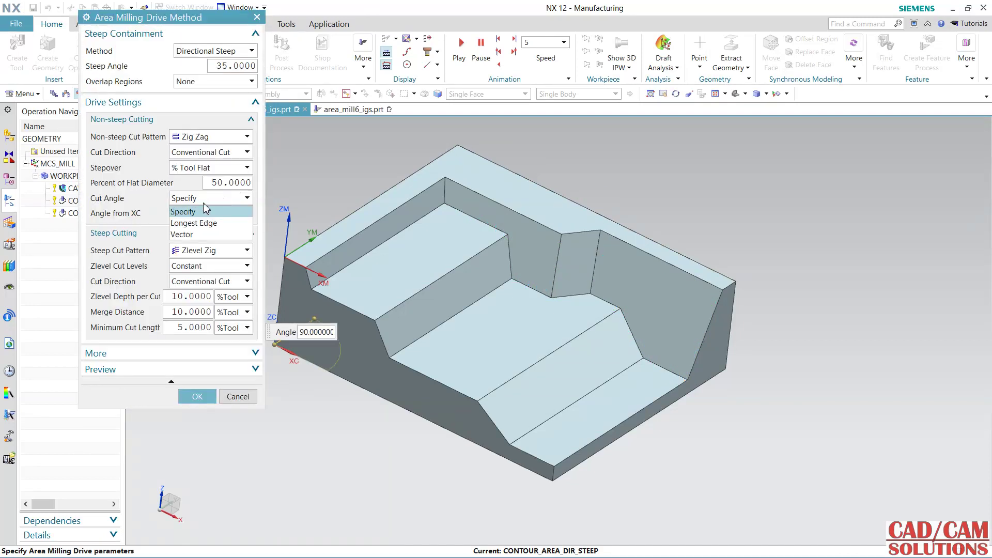
click(197, 235)
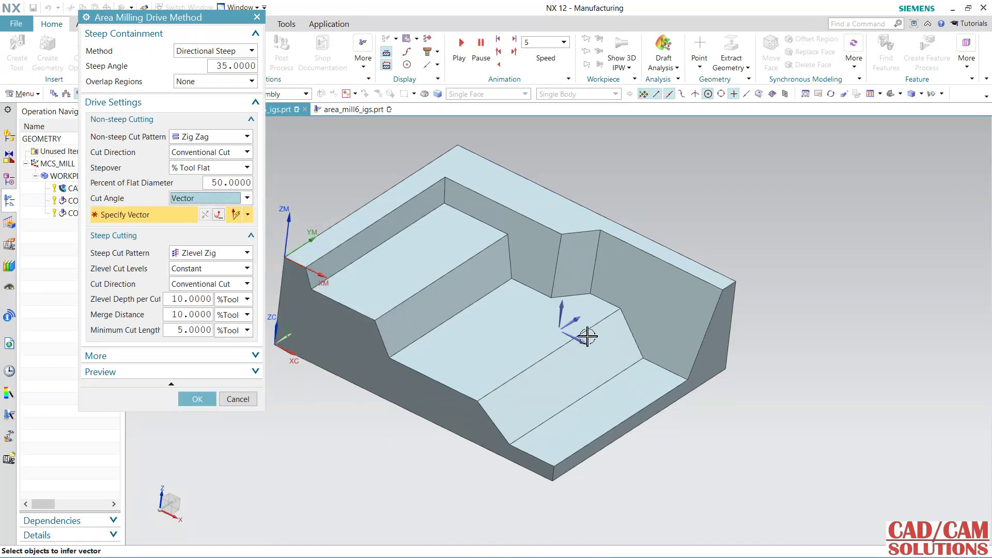
click(198, 399)
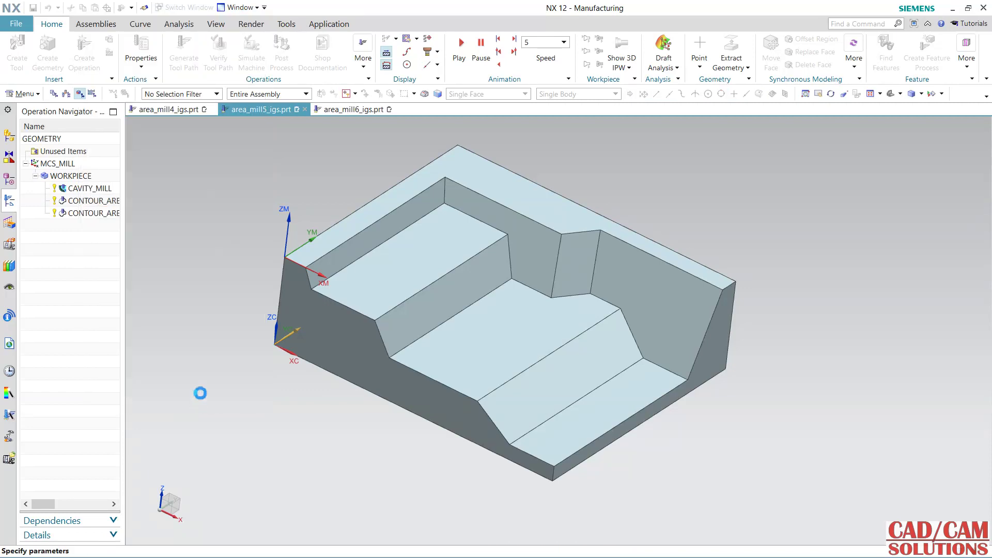
click(146, 410)
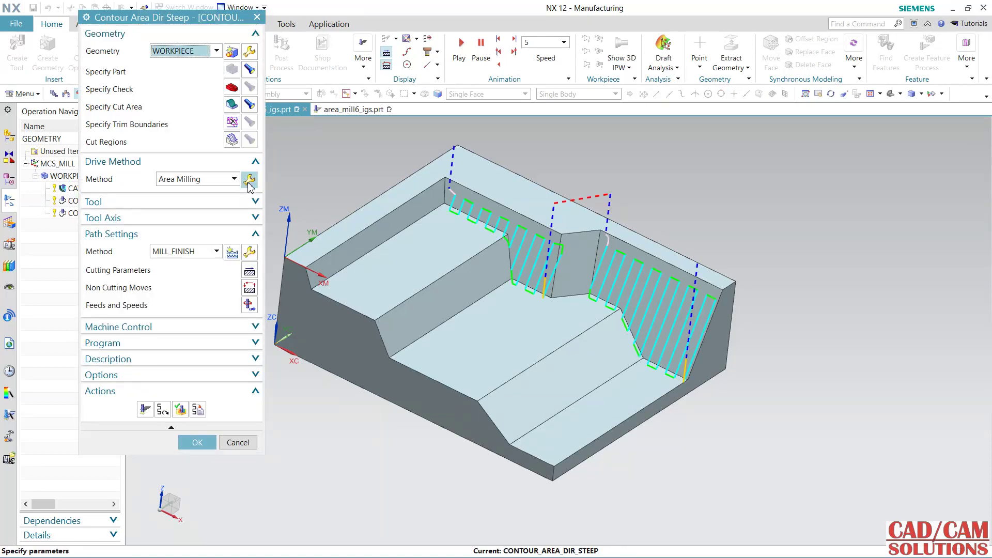
- Change the cut angle to Longest Edge, regenerate the toolpath, and return to the cut angle choices
middle_click(249, 187)
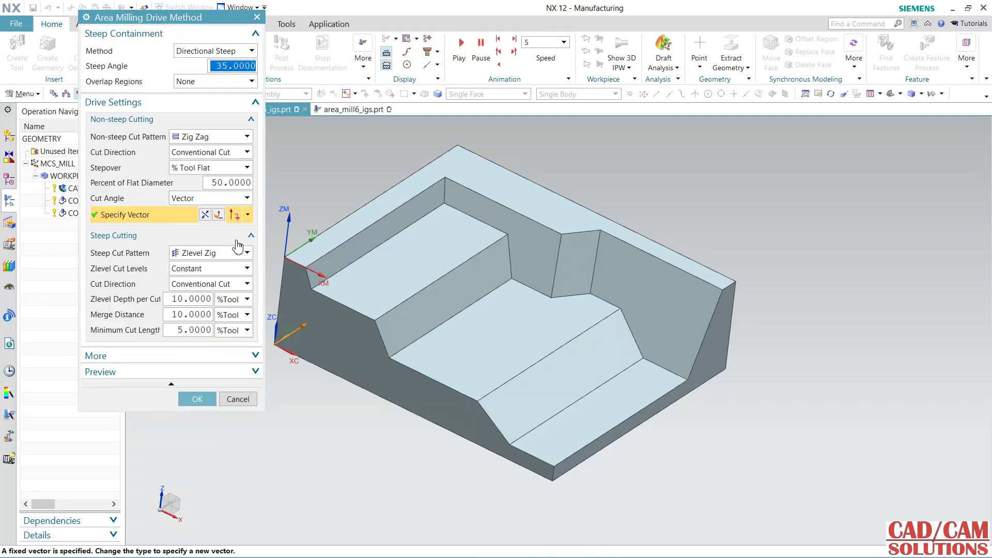
scroll(382, 302, up, 3)
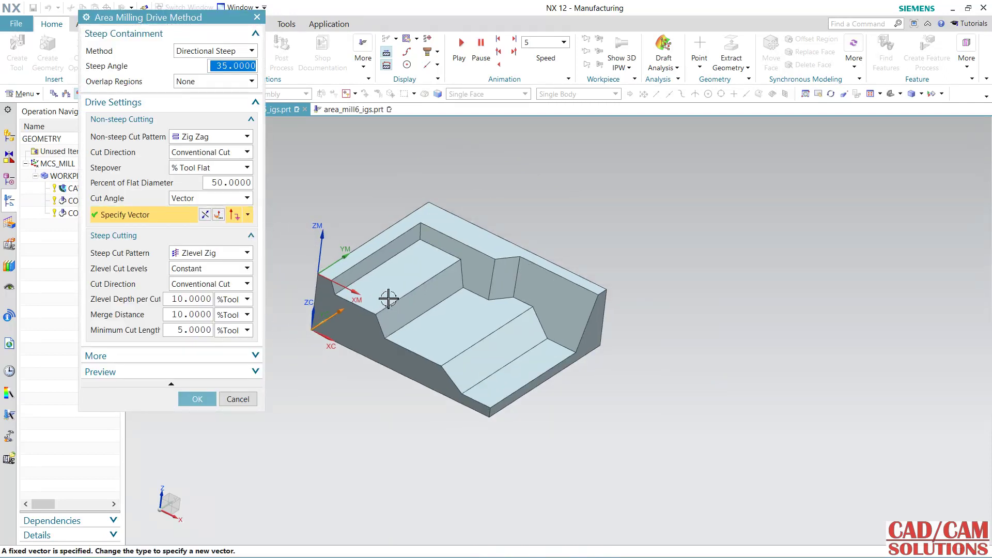
click(247, 198)
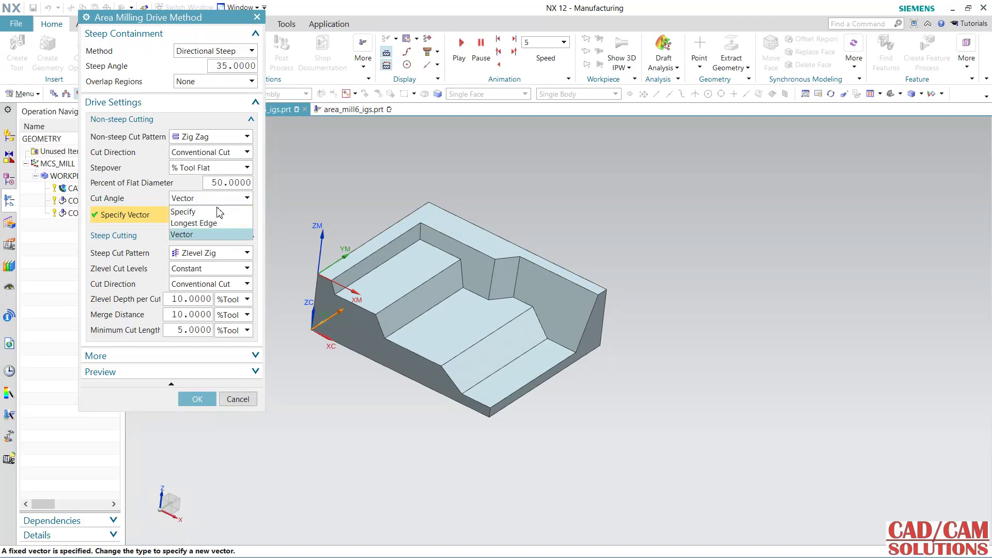
click(237, 224)
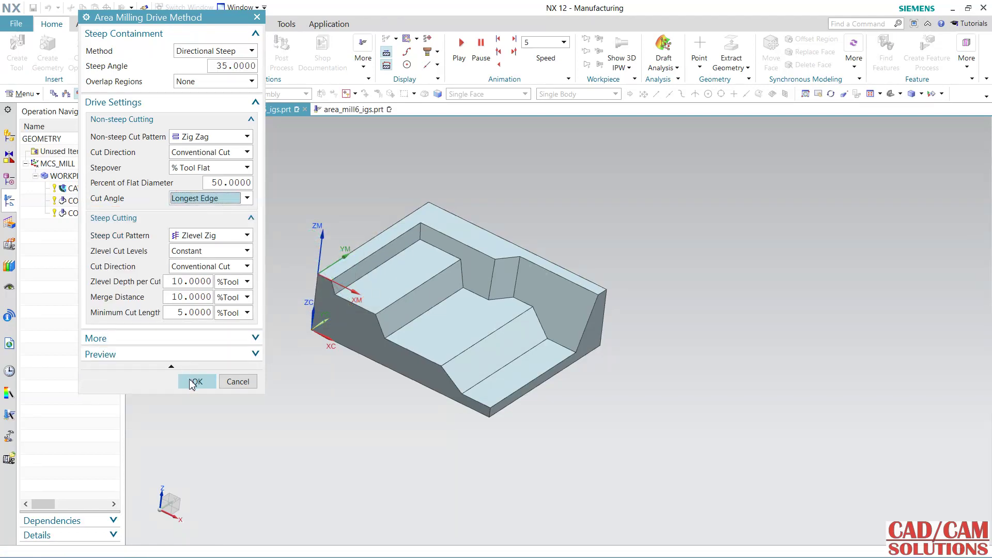
click(197, 382)
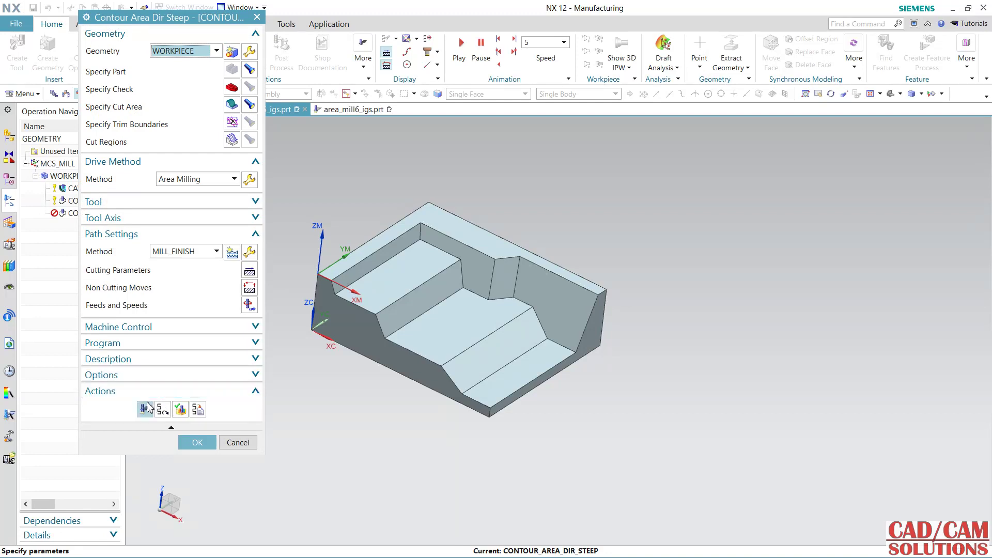
click(146, 409)
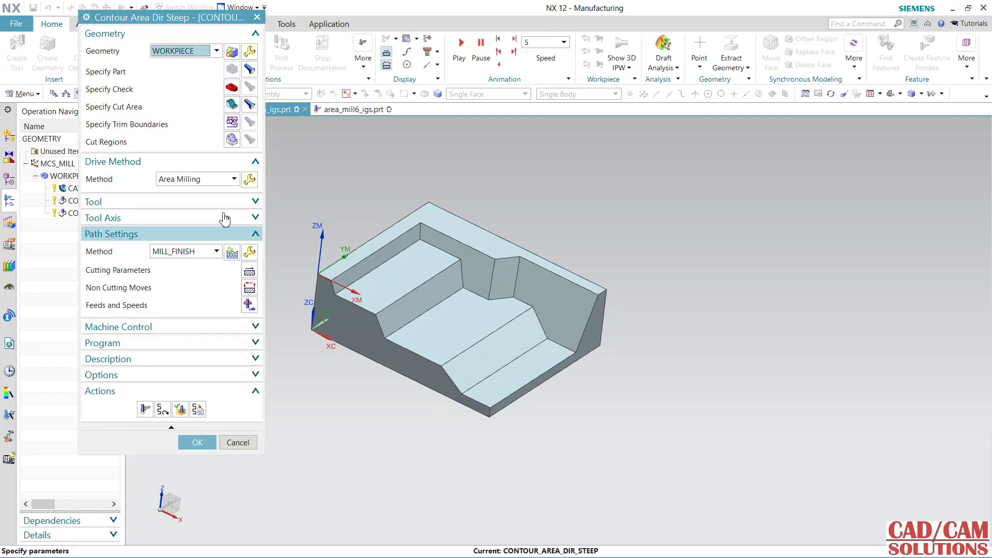
click(249, 181)
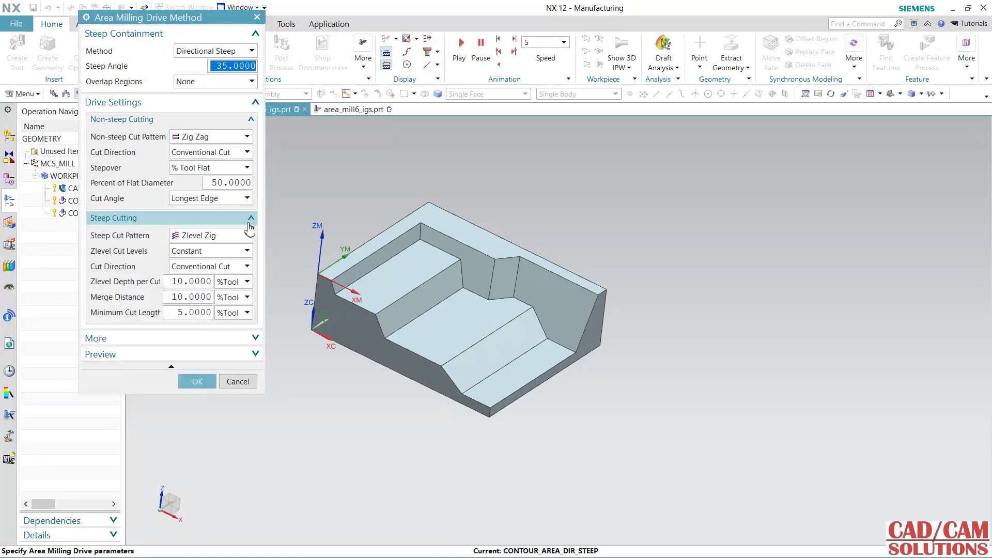
mouse_move(242, 200)
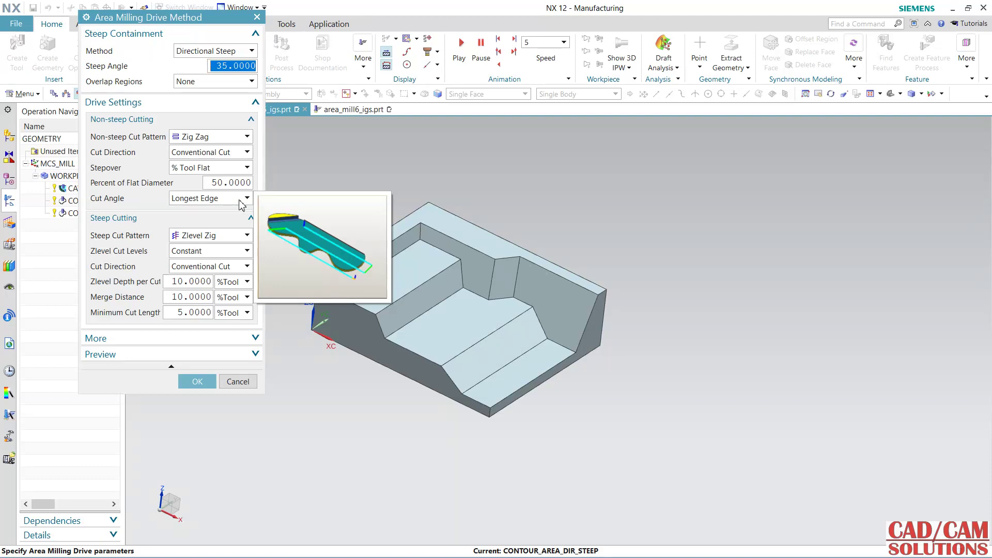
click(240, 200)
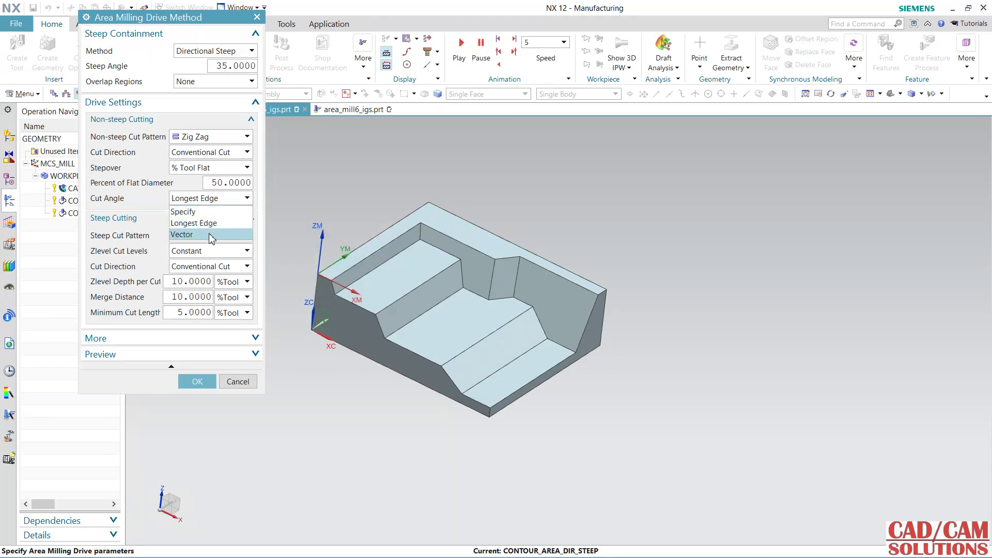
- Set the cut angle to Specify at 0° from XC, regenerate, and inspect the zig-zag toolpath
click(220, 212)
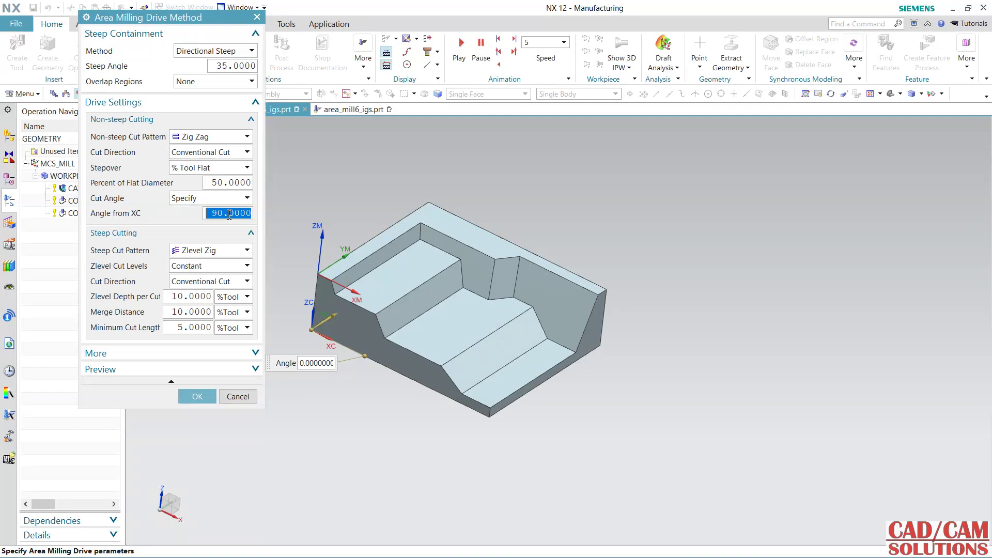
text(0)
click(198, 397)
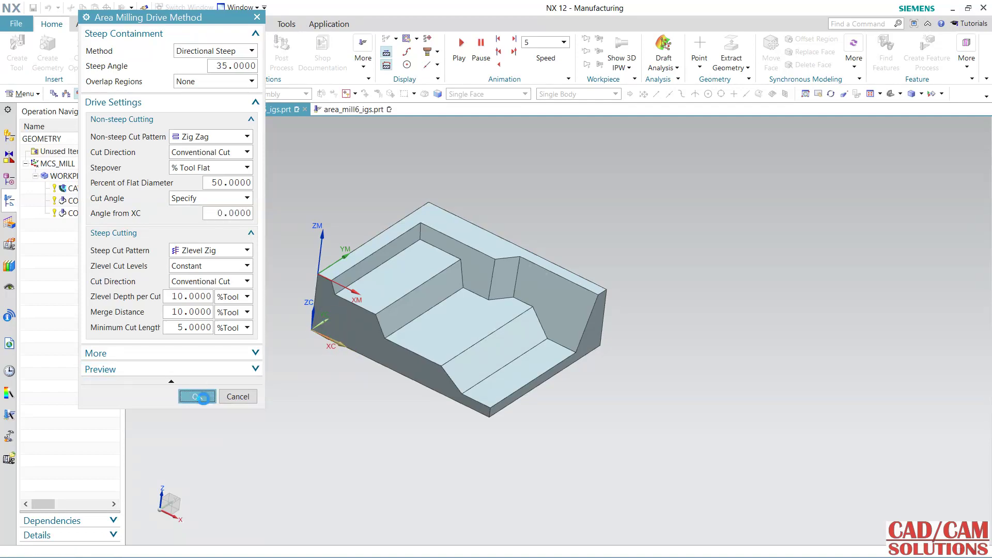
click(145, 409)
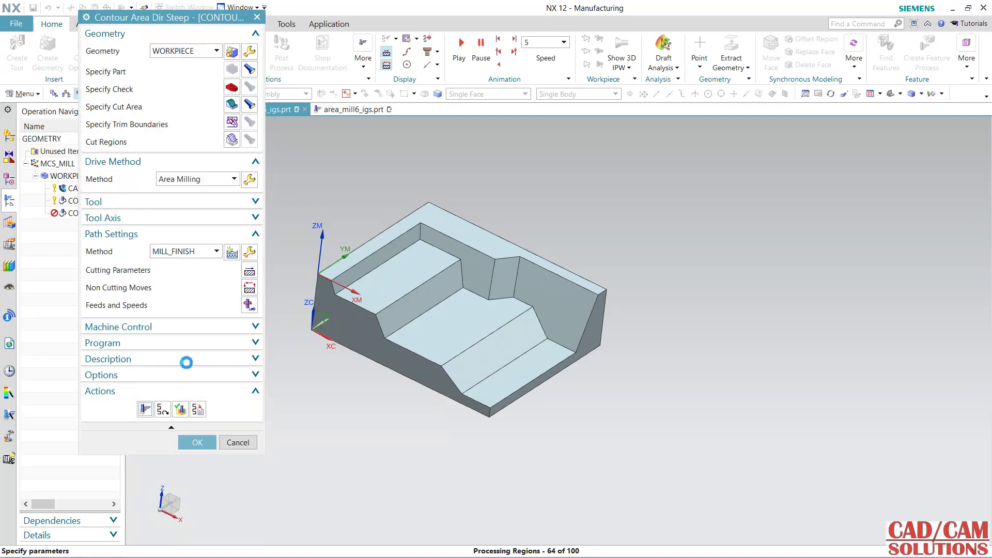
scroll(421, 312, up, 1)
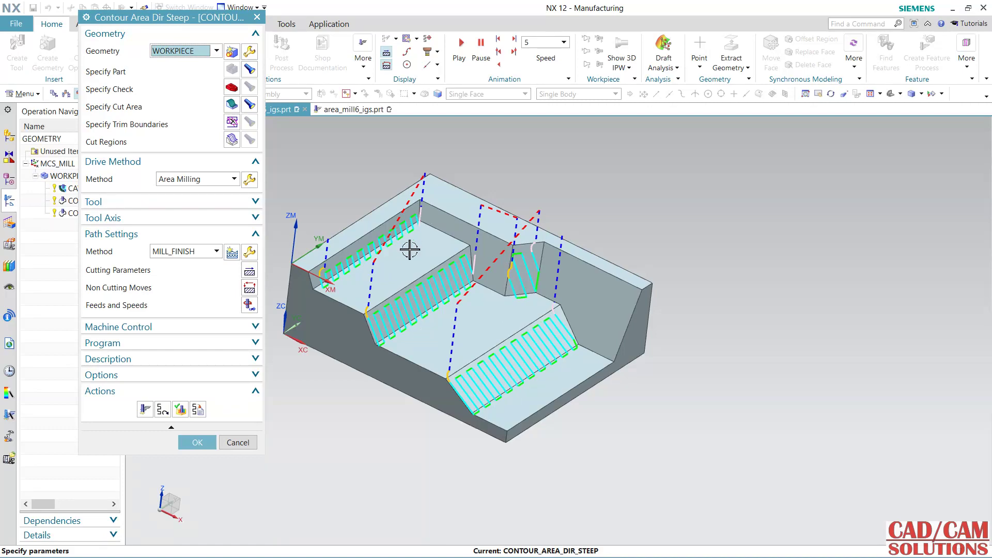
mouse_move(454, 343)
middle_down()
mouse_move(451, 315)
mouse_move(453, 325)
middle_up()
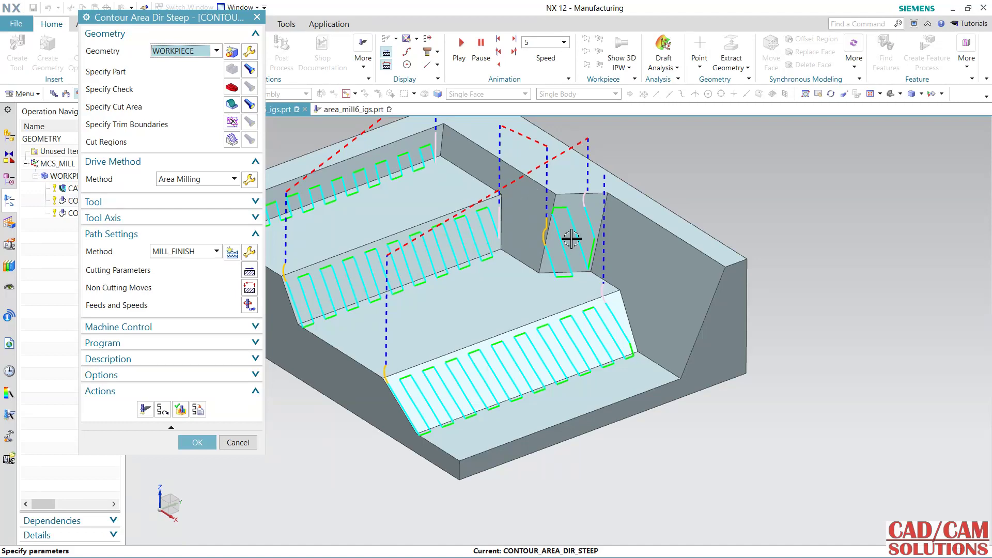
click(249, 181)
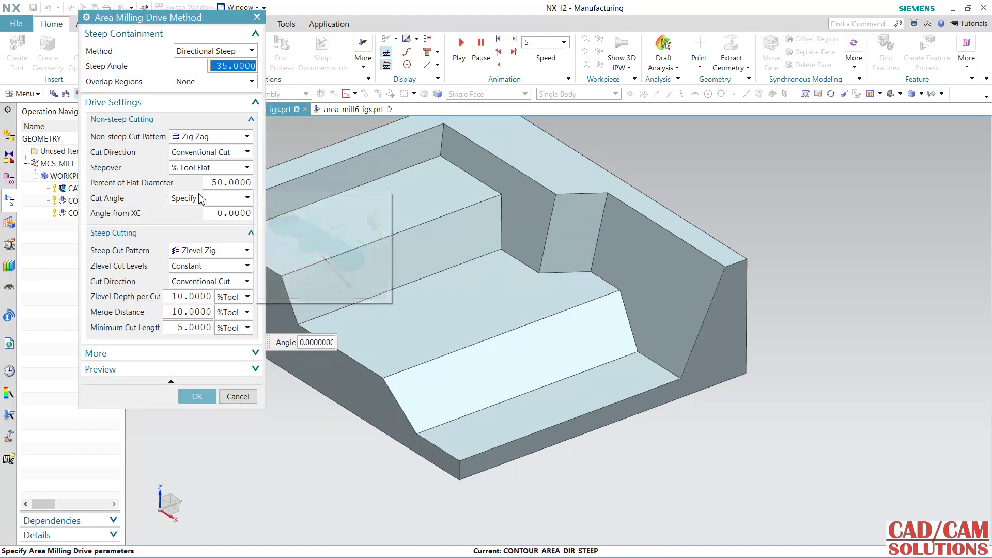
- Change Angle from XC to 90°, regenerate the steep-wall toolpath, and accept the operation
click(207, 201)
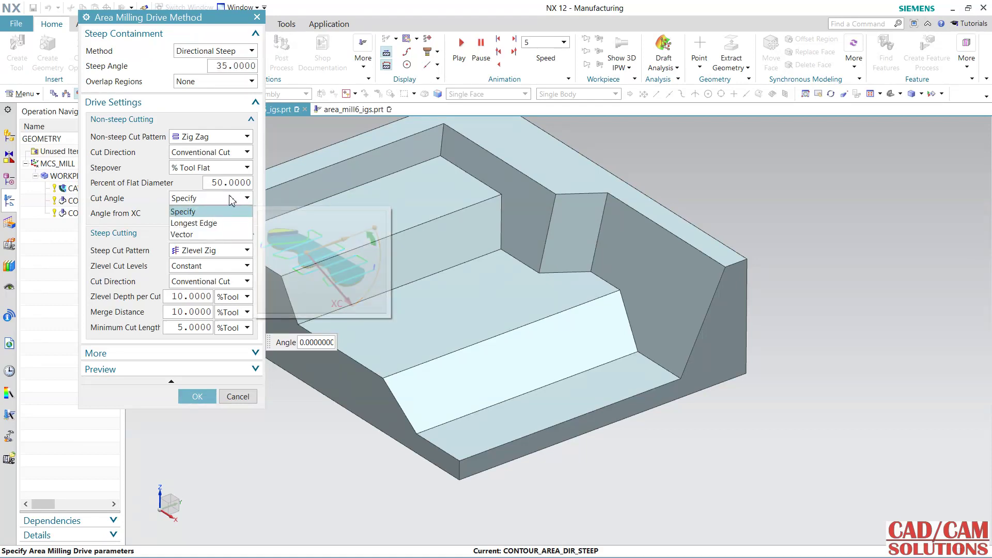
click(230, 209)
double_click(230, 213)
text(90)
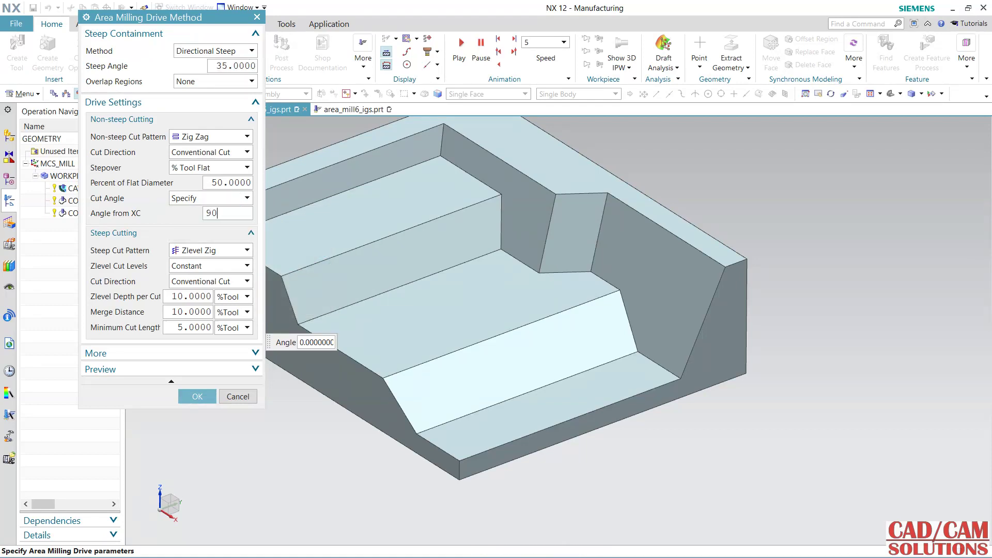
key(Return)
click(194, 400)
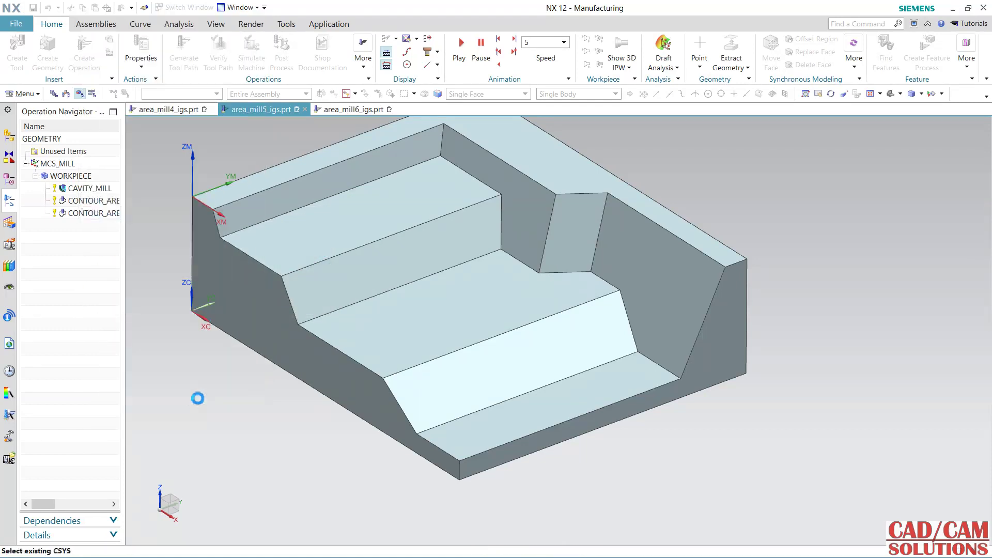
click(145, 409)
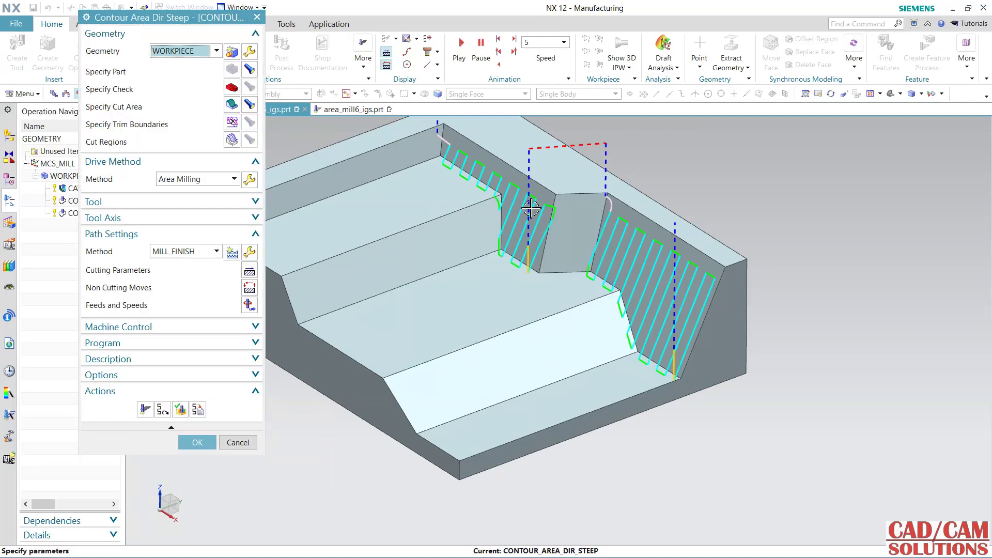
middle_click(245, 186)
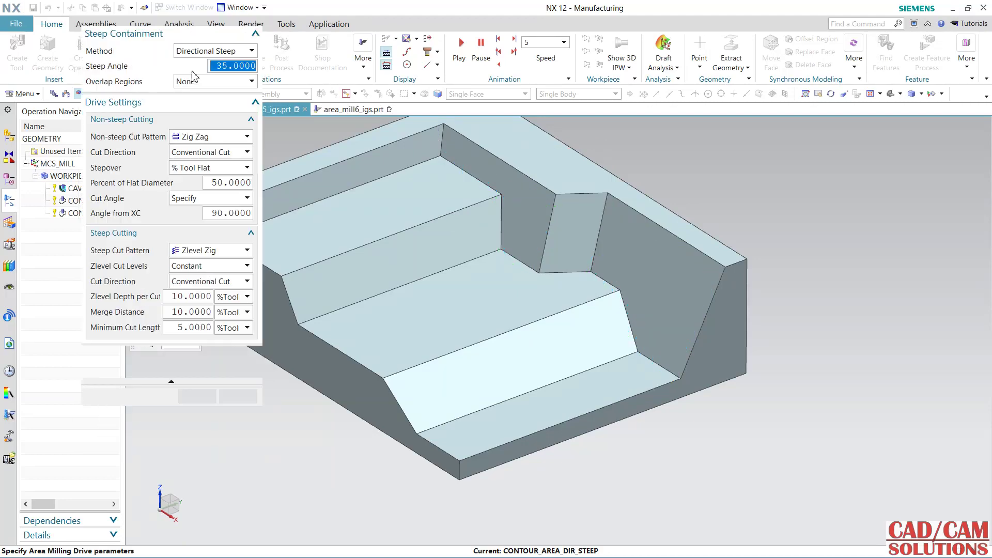
- Use Steep containment with an Automatic cut angle, then regenerate and accept the toolpath
click(210, 51)
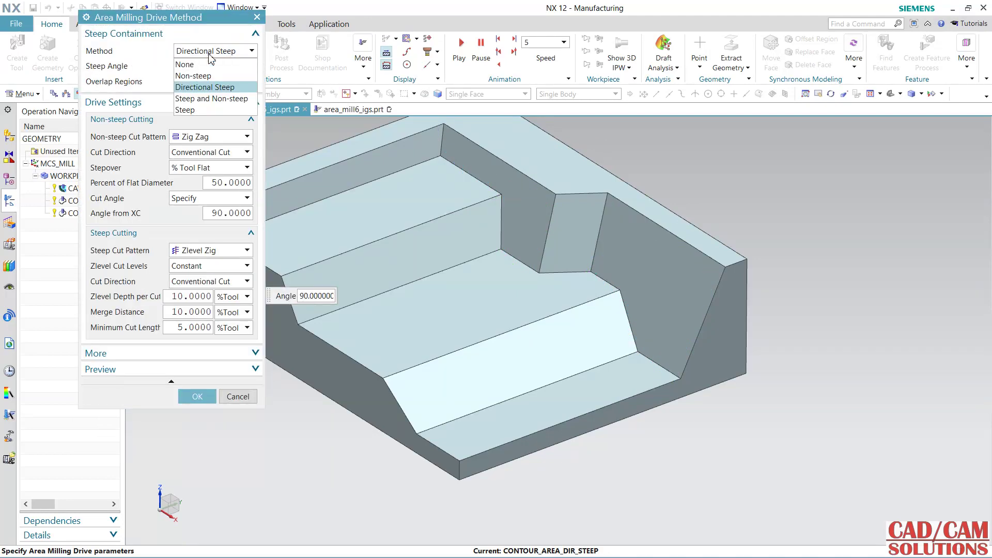
click(195, 110)
mouse_move(210, 227)
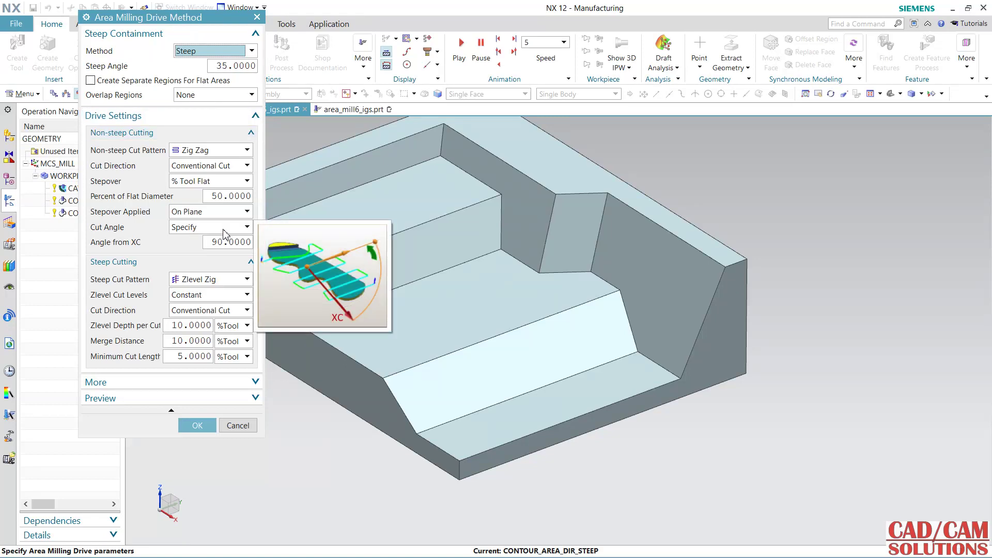
click(221, 228)
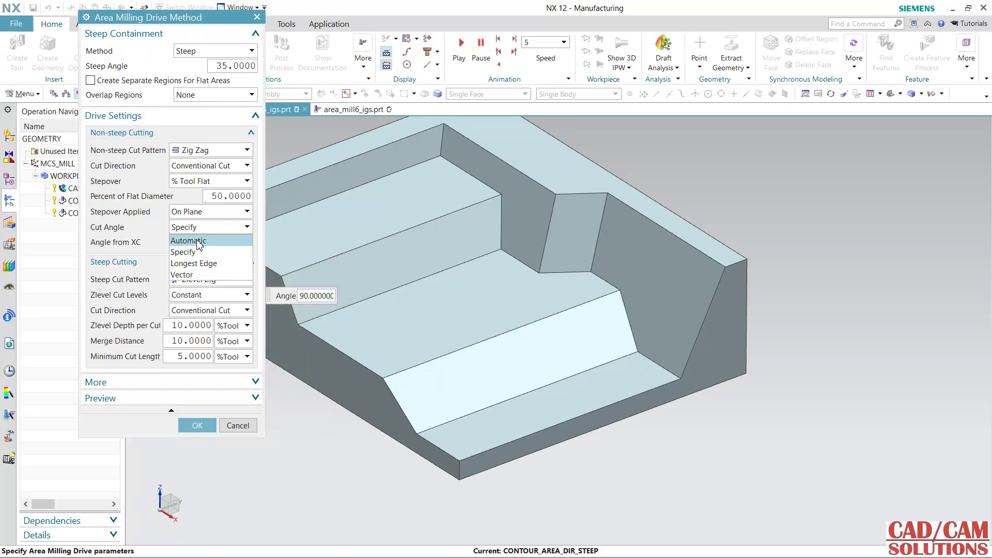
click(199, 240)
click(197, 411)
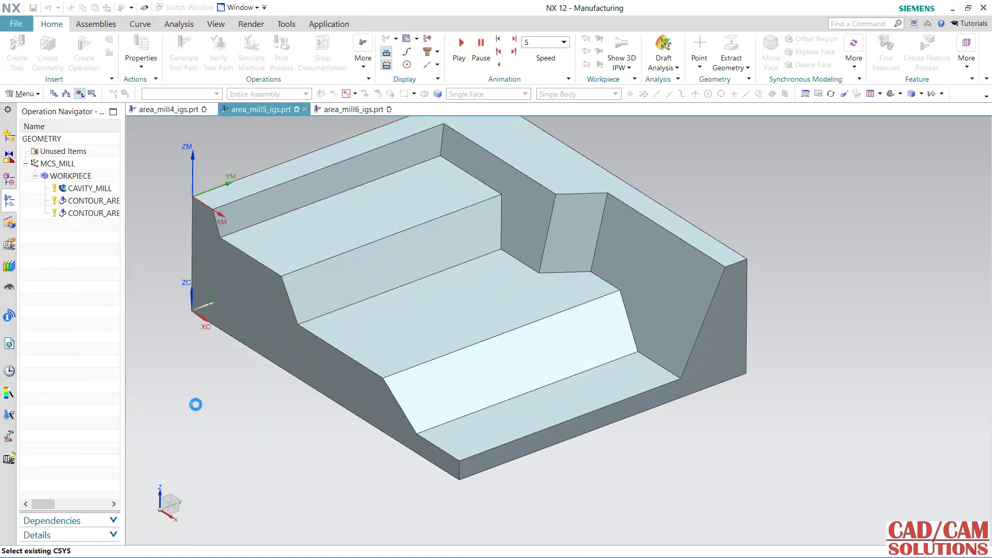
click(145, 409)
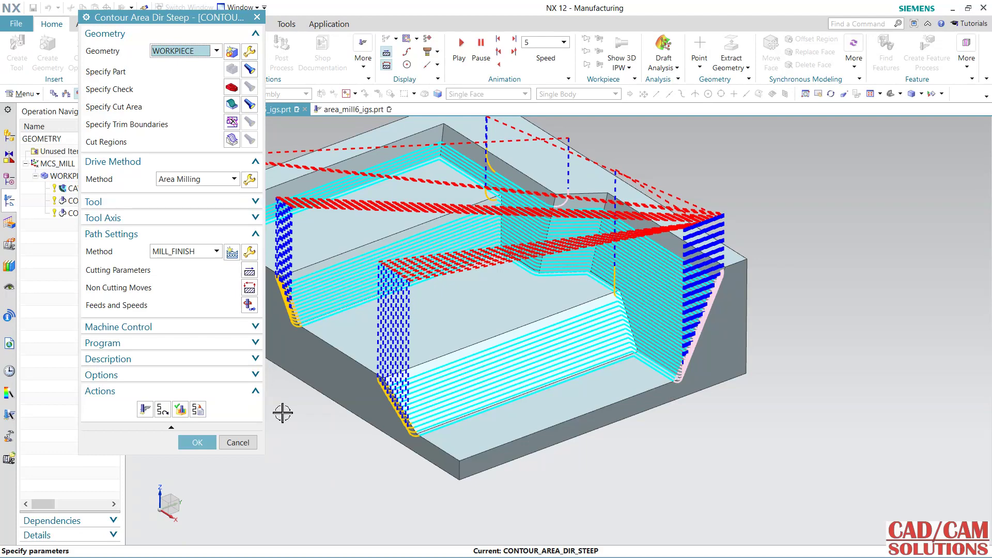
click(199, 441)
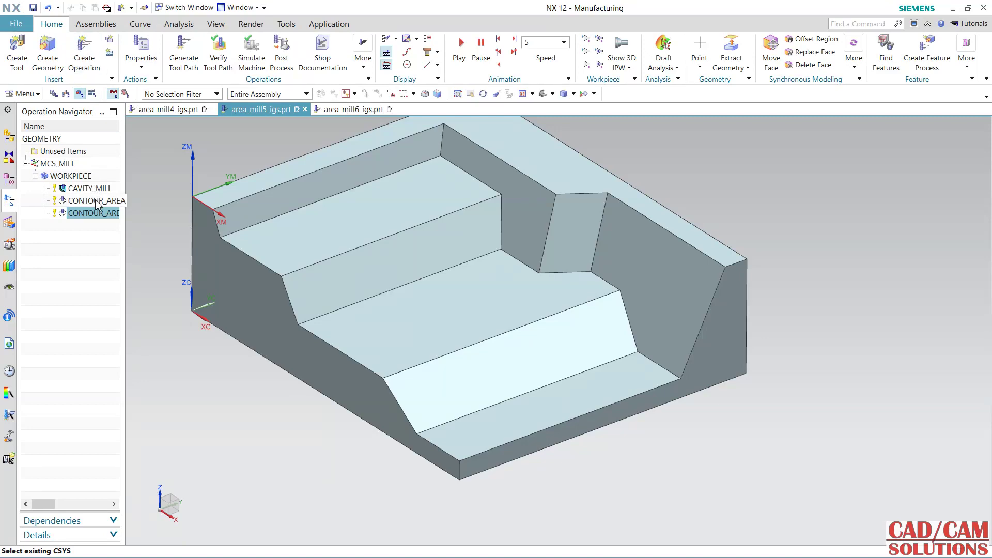
- Switch the first CONTOUR_AREA operation to Non-steep containment, then regenerate and accept it
key(Up)
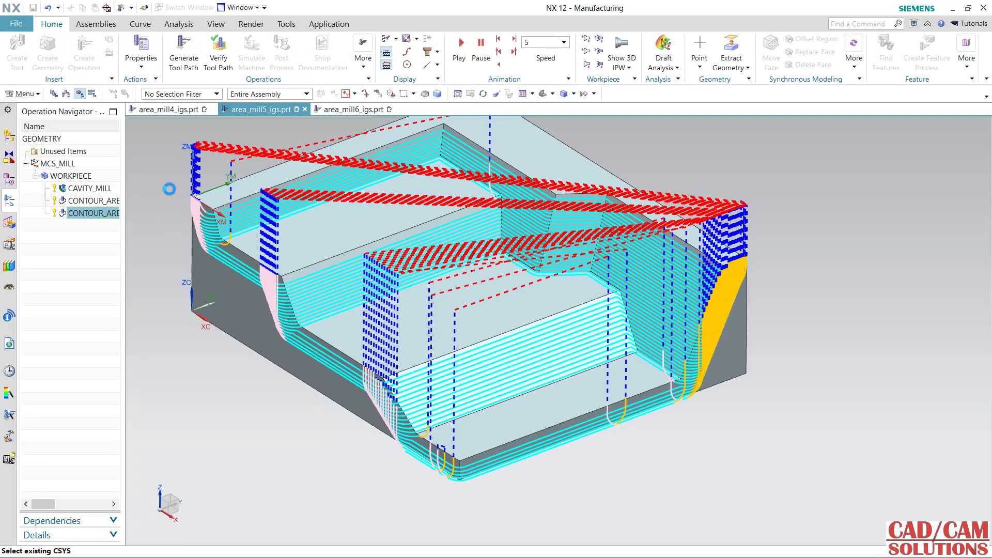
key(Return)
click(229, 106)
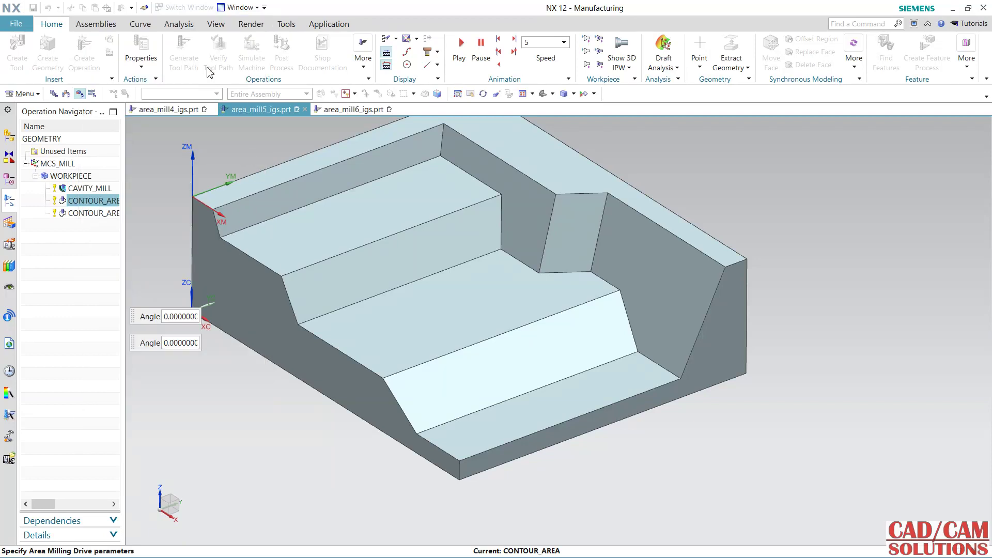
click(219, 51)
click(202, 77)
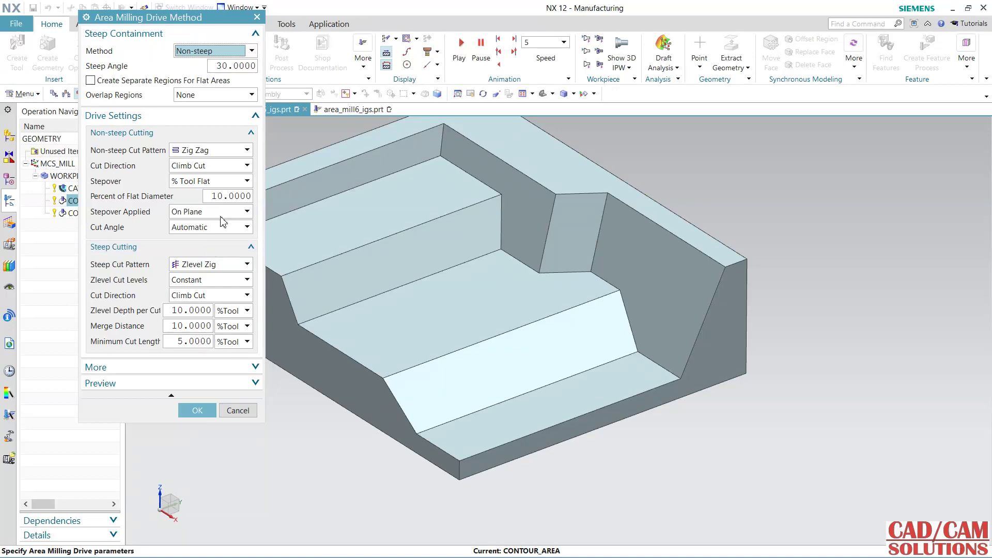
click(197, 410)
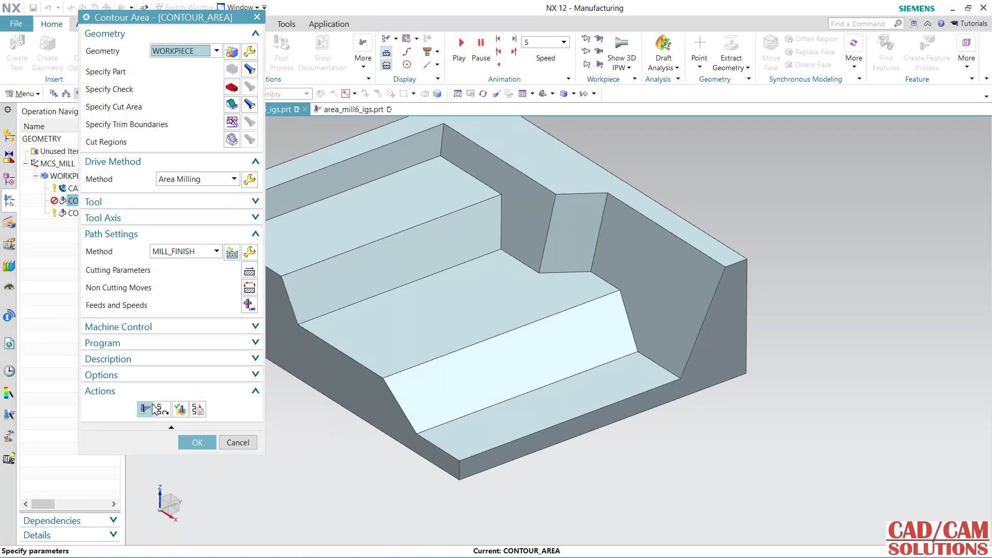
click(145, 409)
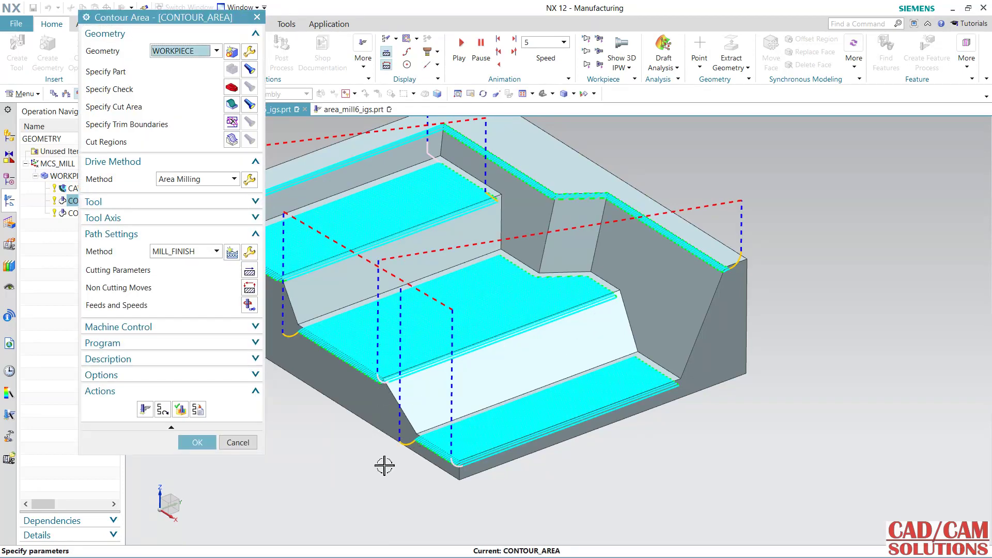
click(198, 442)
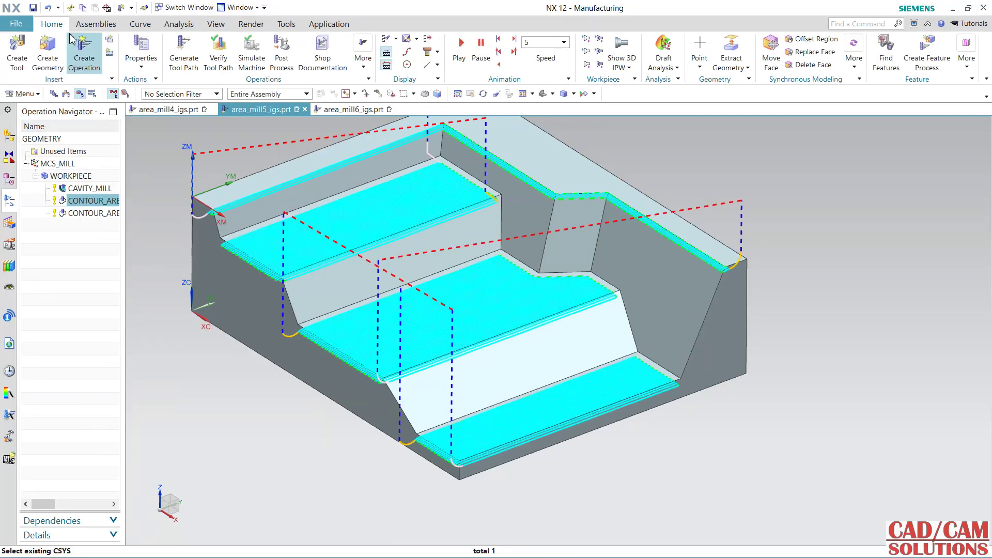
- Create a new CONTOUR_AREA_NON_STEEP operation from the Contour Non-Steep Areas subtype
click(75, 53)
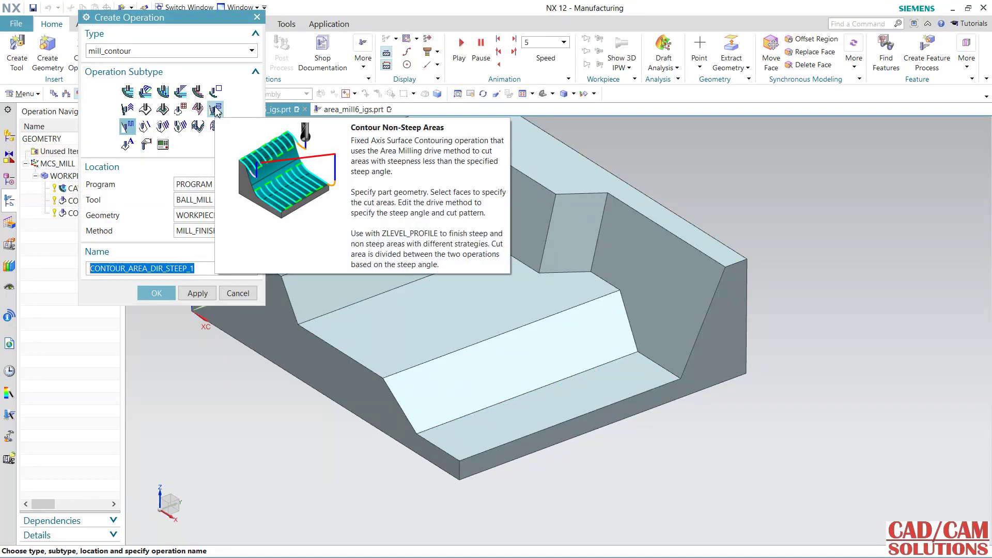
click(216, 111)
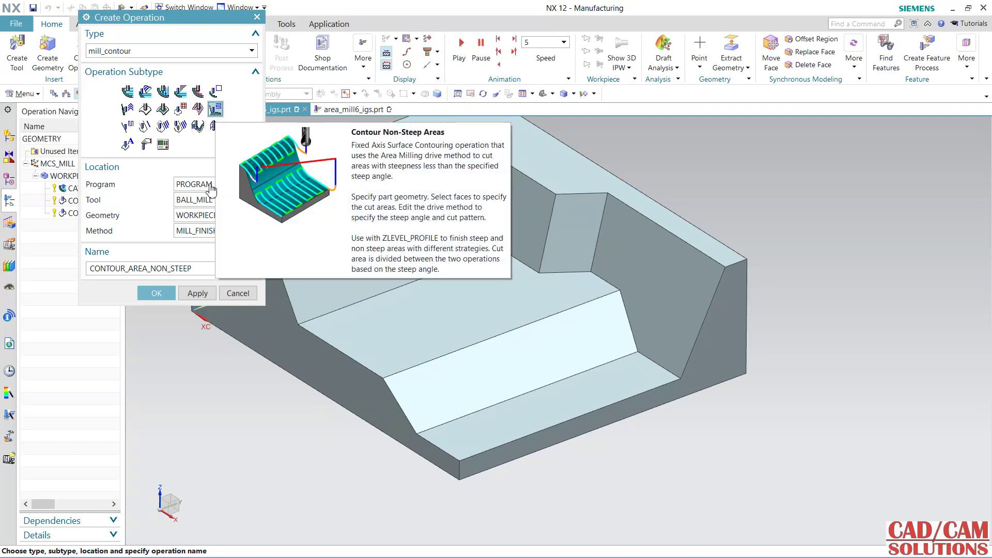
click(156, 293)
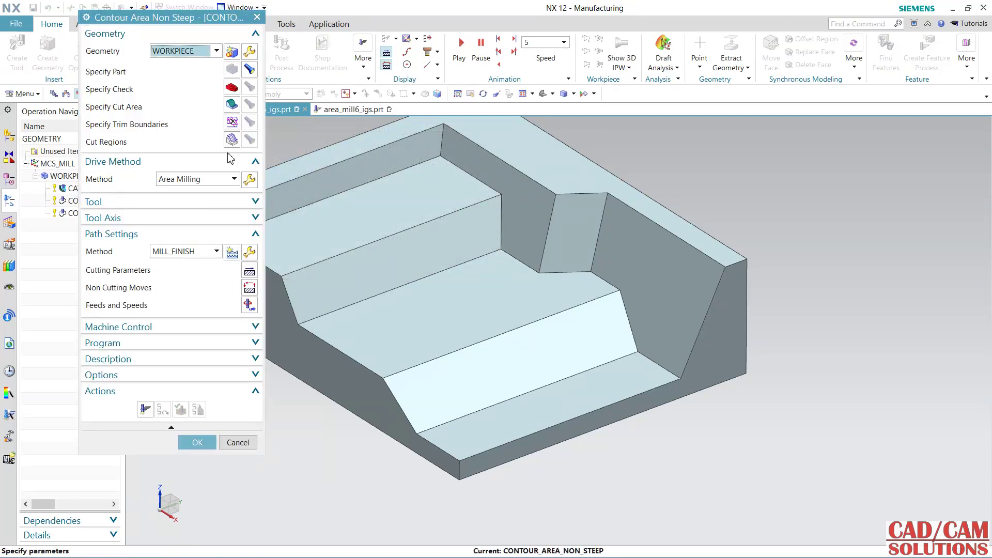
- Select all nine pocket faces (walls, steps and bottom floor) as the cut area
click(231, 104)
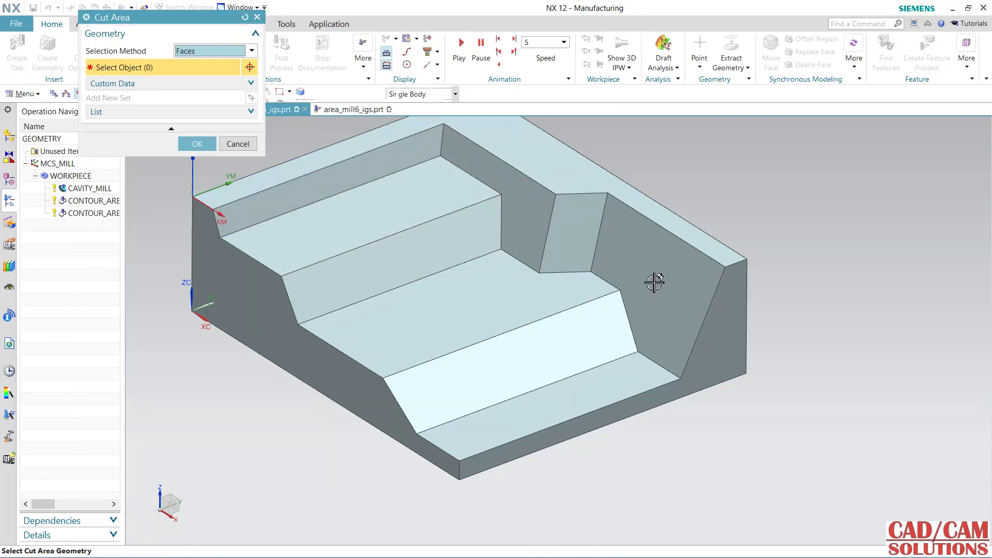
click(629, 274)
click(572, 235)
click(525, 208)
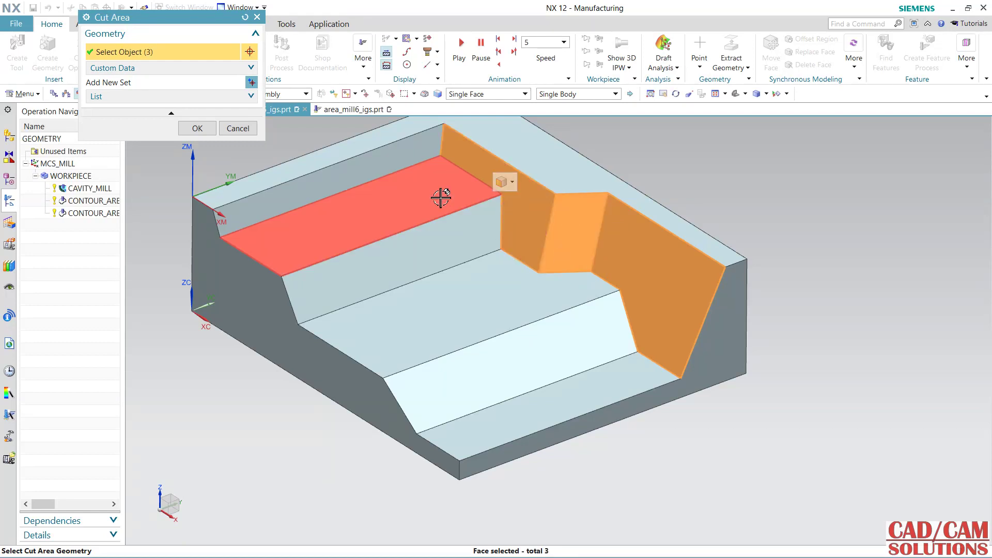
click(440, 197)
click(344, 178)
click(409, 261)
click(488, 339)
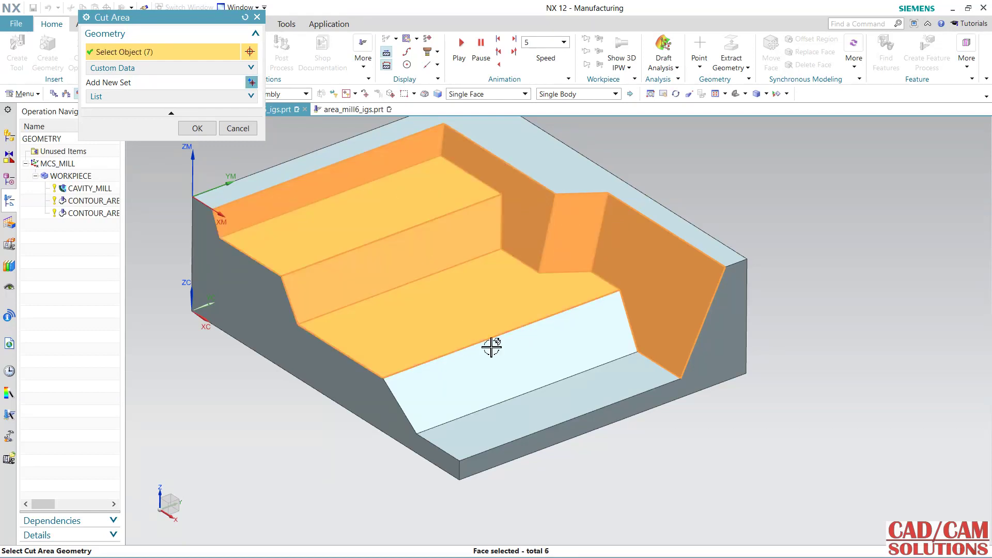
click(543, 416)
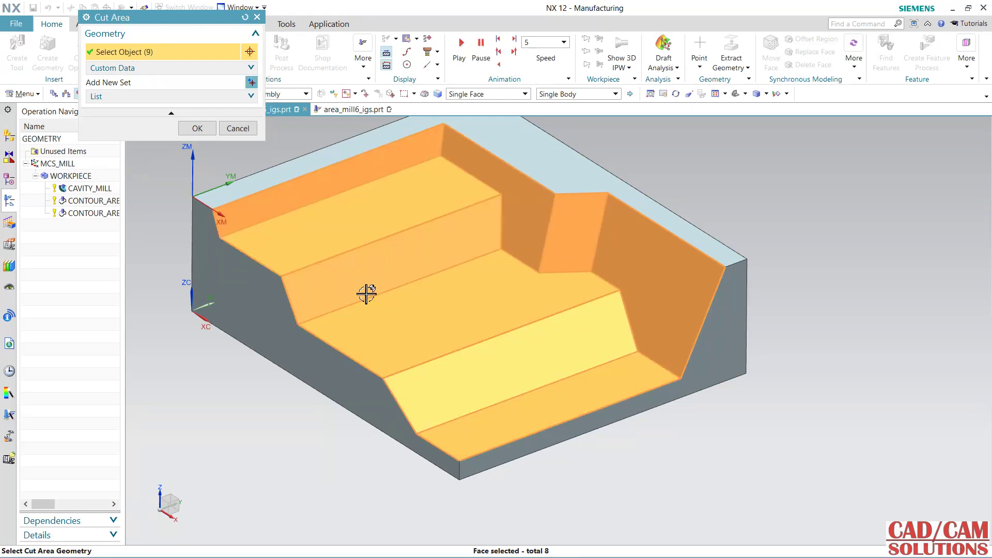
click(188, 133)
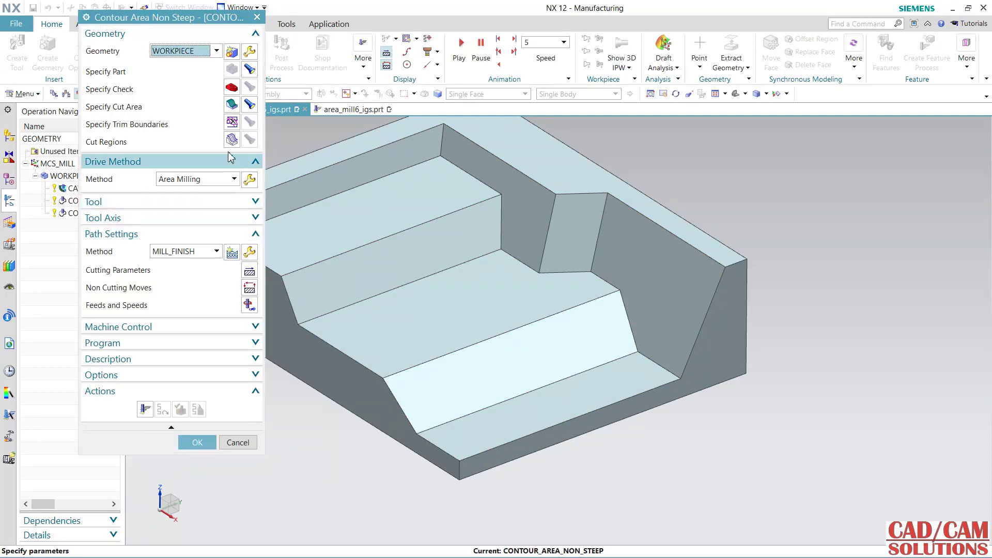
- Set the drive method's steep angle to 30 and stepover to 10% of flat diameter
click(249, 180)
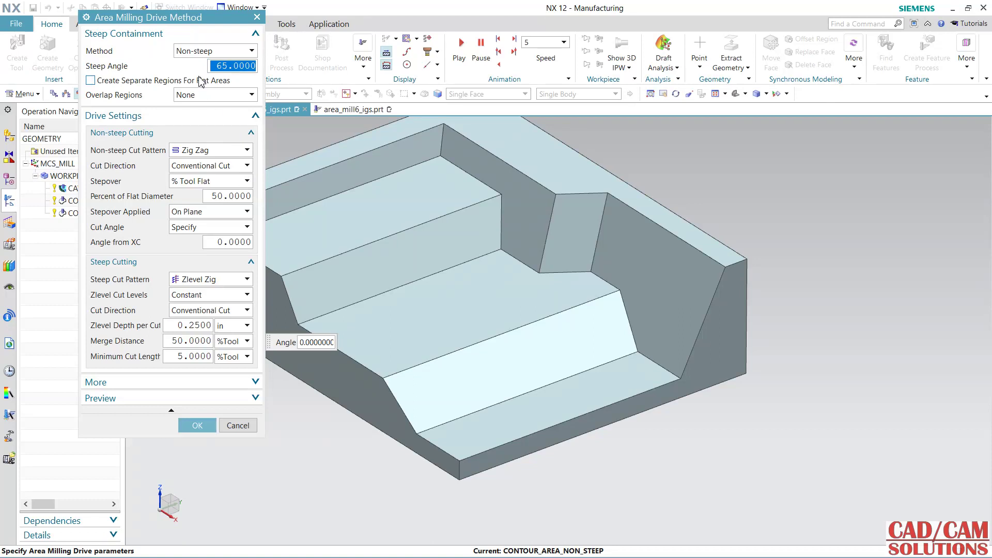
text(30)
double_click(220, 195)
text(1)
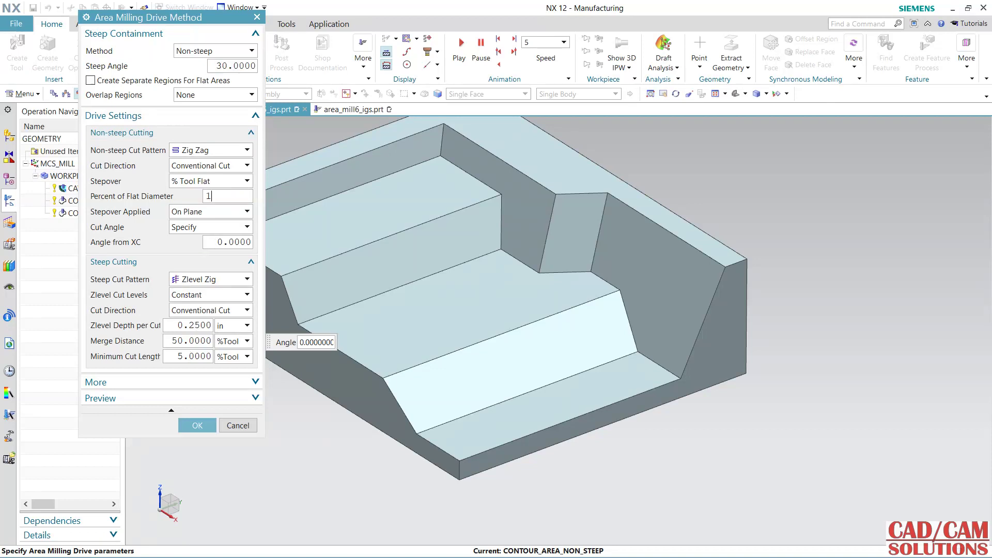
click(196, 425)
- Generate and accept the non-steep toolpath, then widen the Operation Navigator to show tool columns
click(140, 409)
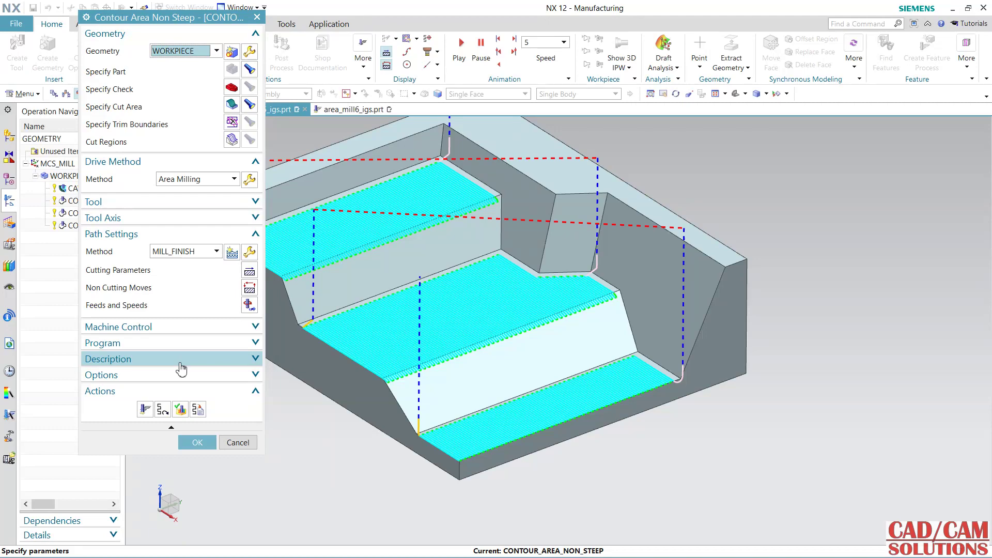
click(196, 442)
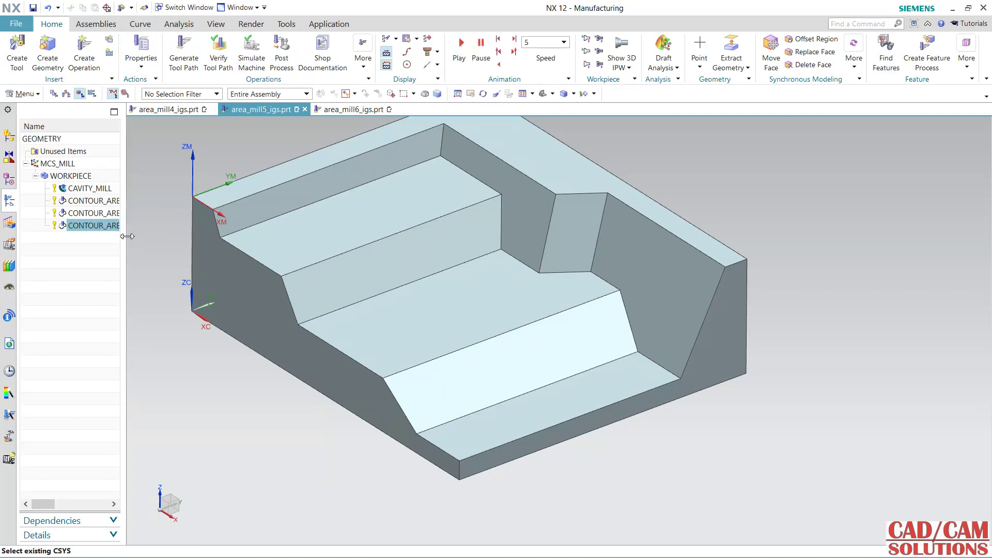
drag(125, 234, 199, 235)
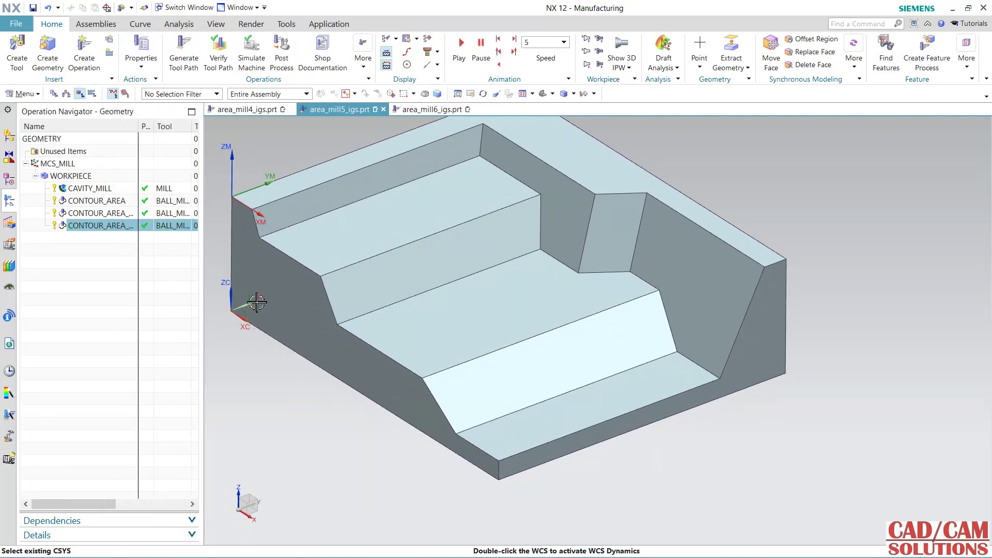
shift+middle_drag(271, 318, 297, 345)
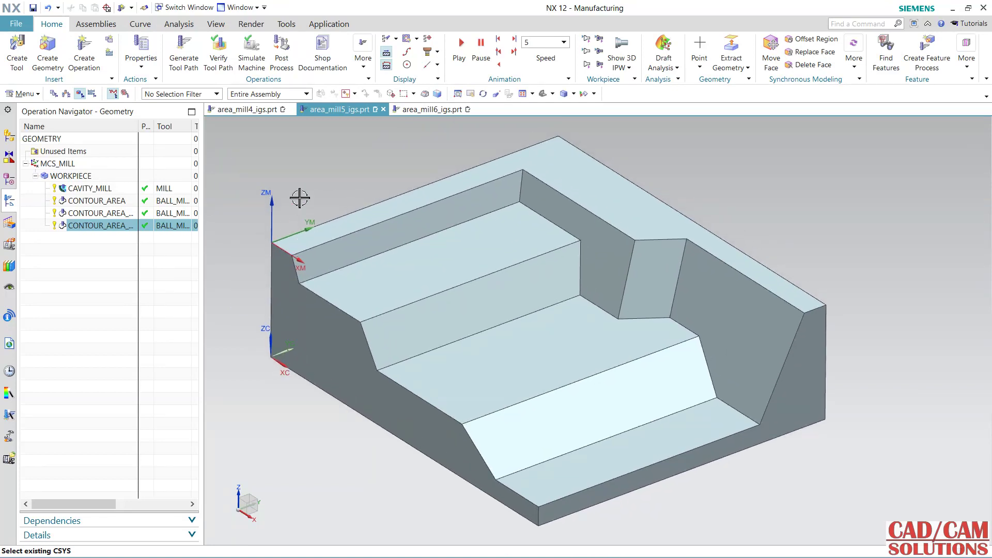